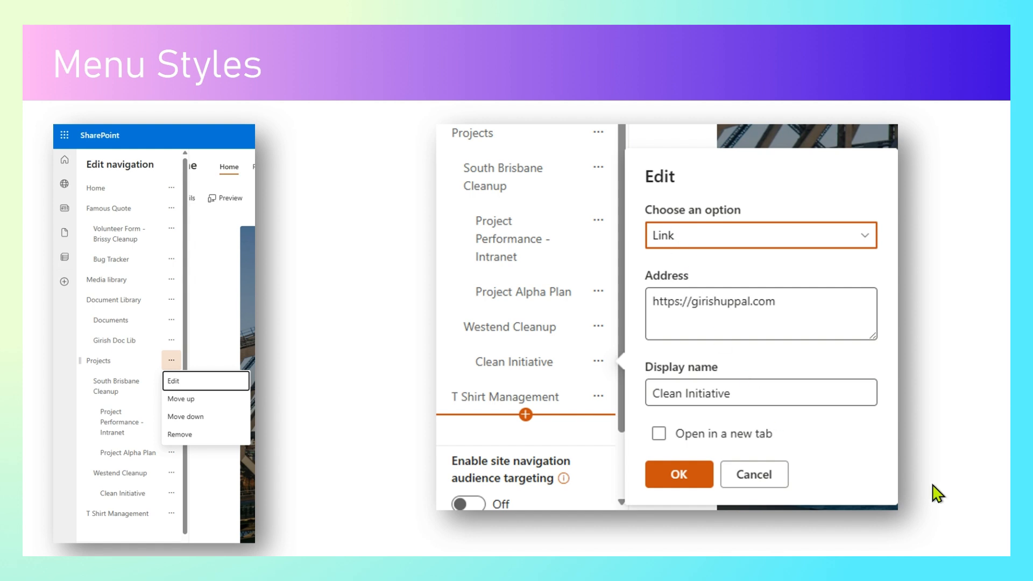
# Leave the Menu Styles slideshow and return to the Brisbane SharePoint site in the browser
pyautogui.hotkey('alt', 'Tab')
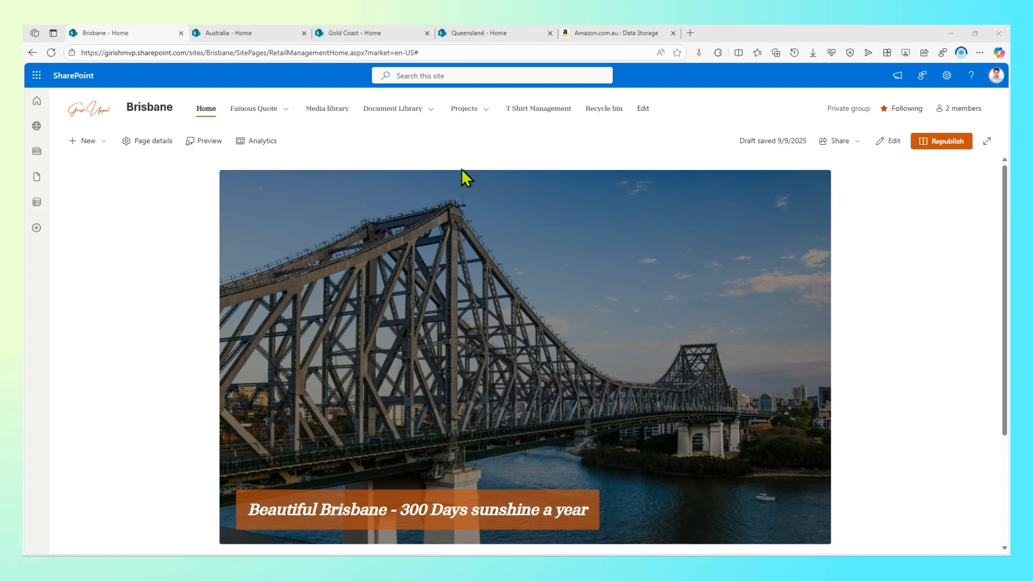
pyautogui.click(611, 35)
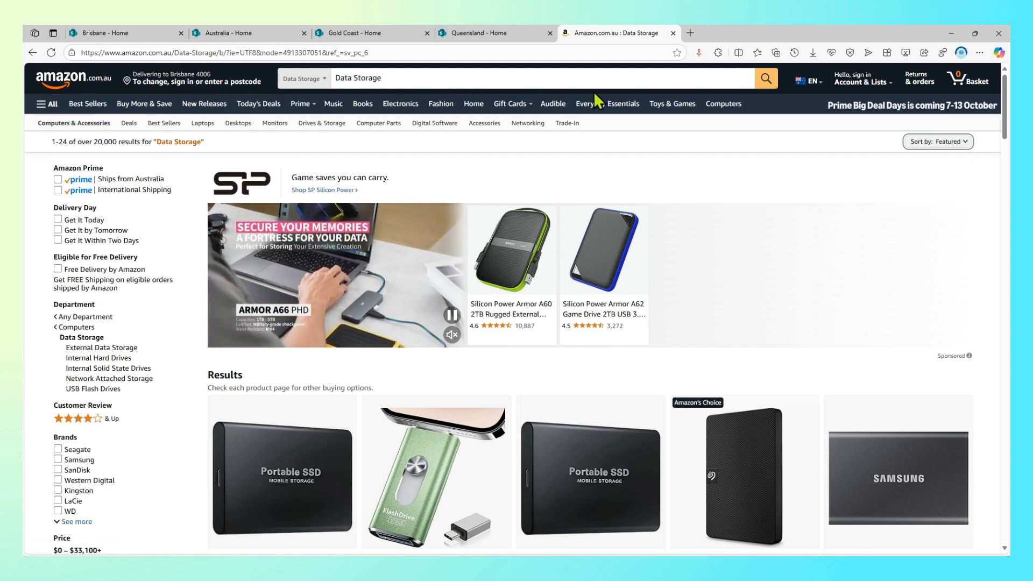
pyautogui.moveTo(320, 112)
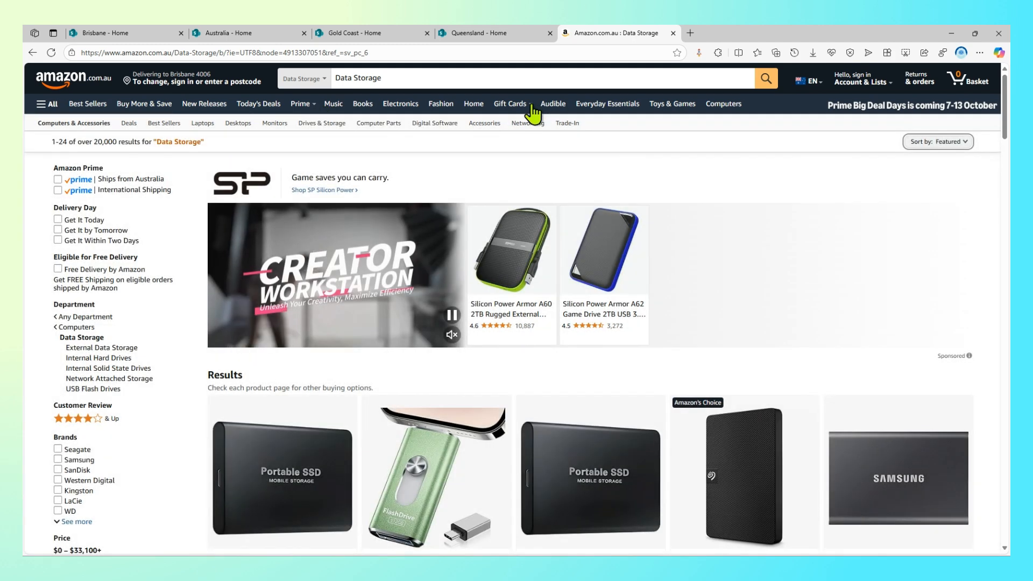
pyautogui.moveTo(533, 110)
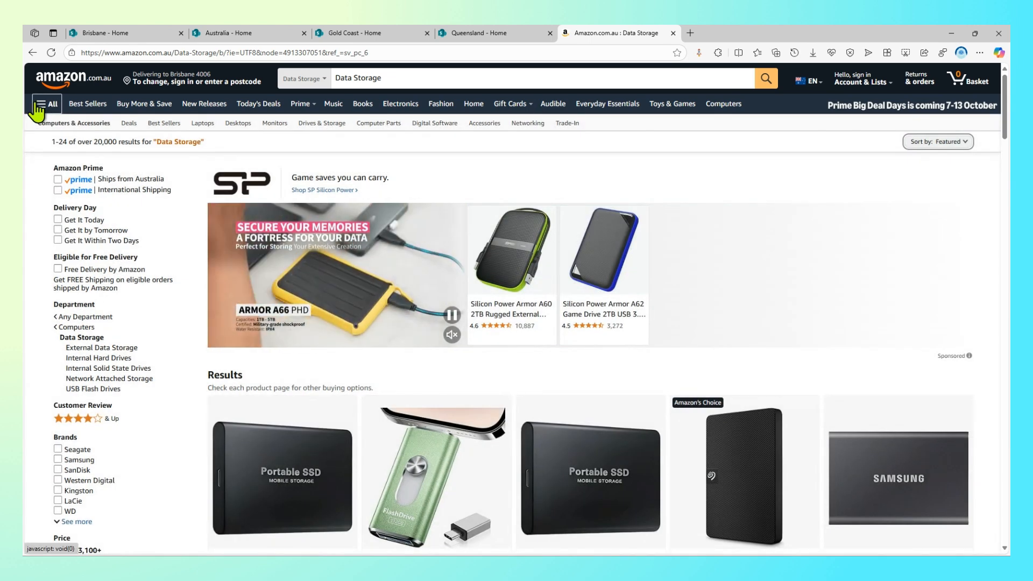
pyautogui.click(46, 104)
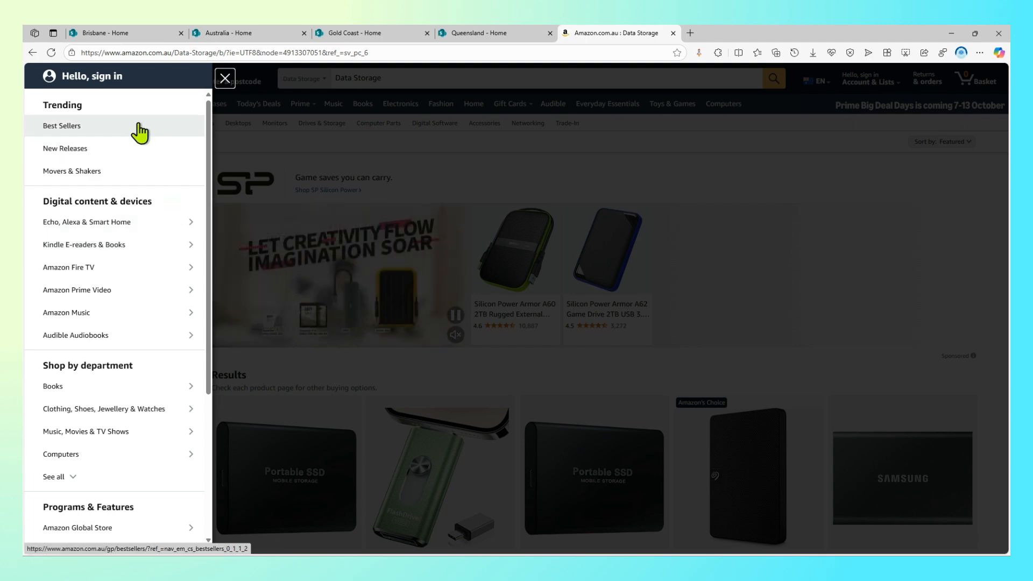
pyautogui.click(496, 151)
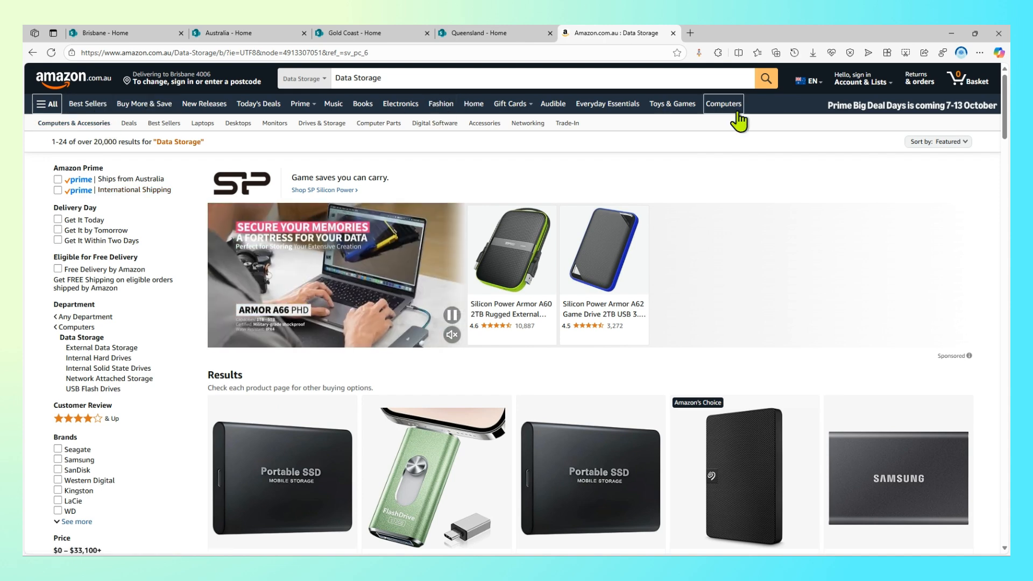
pyautogui.moveTo(888, 93)
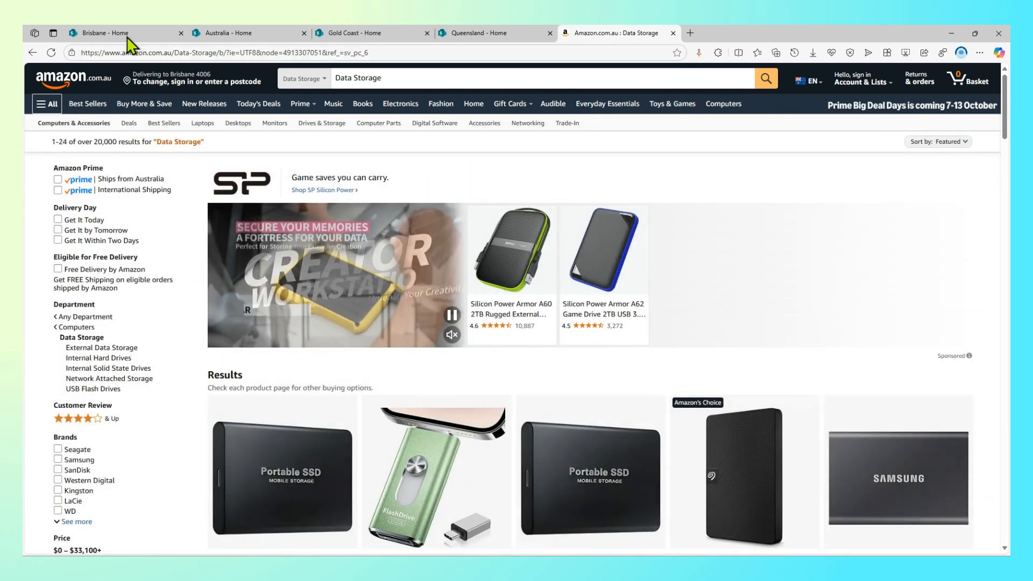
pyautogui.click(127, 33)
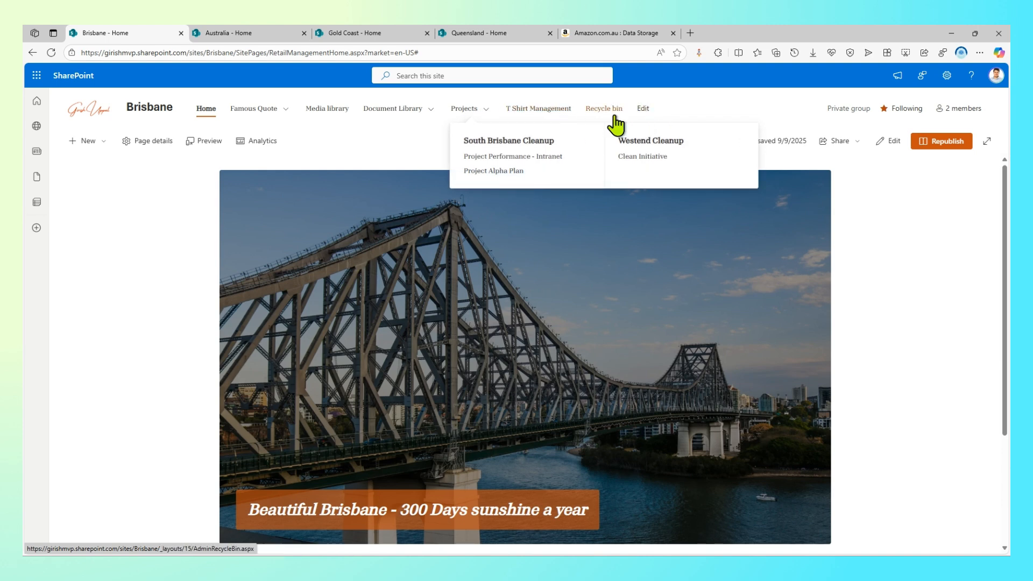
# Look through the Australia, Gold Coast and Queensland sites from the top navigation
pyautogui.click(242, 34)
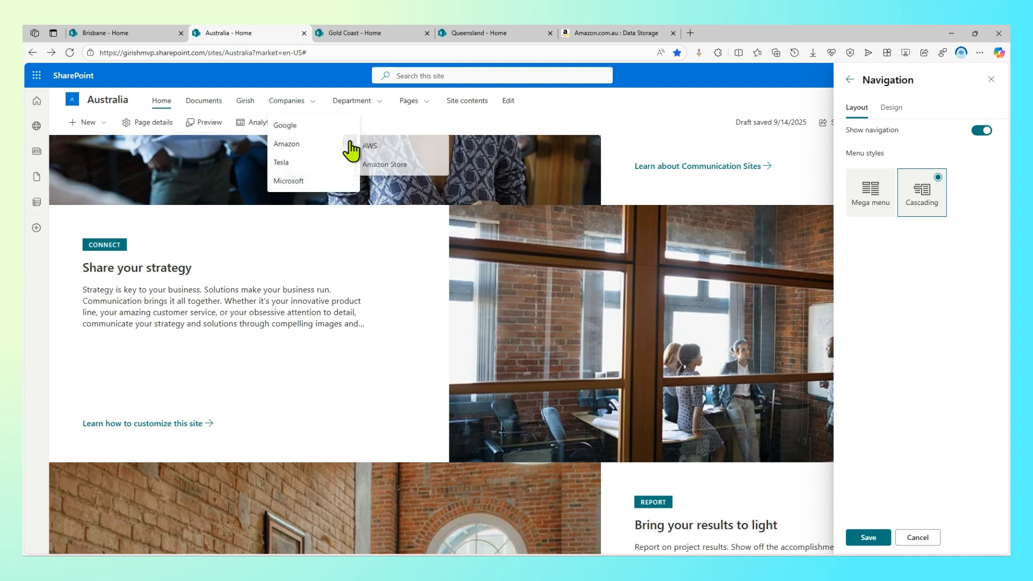
pyautogui.moveTo(382, 105)
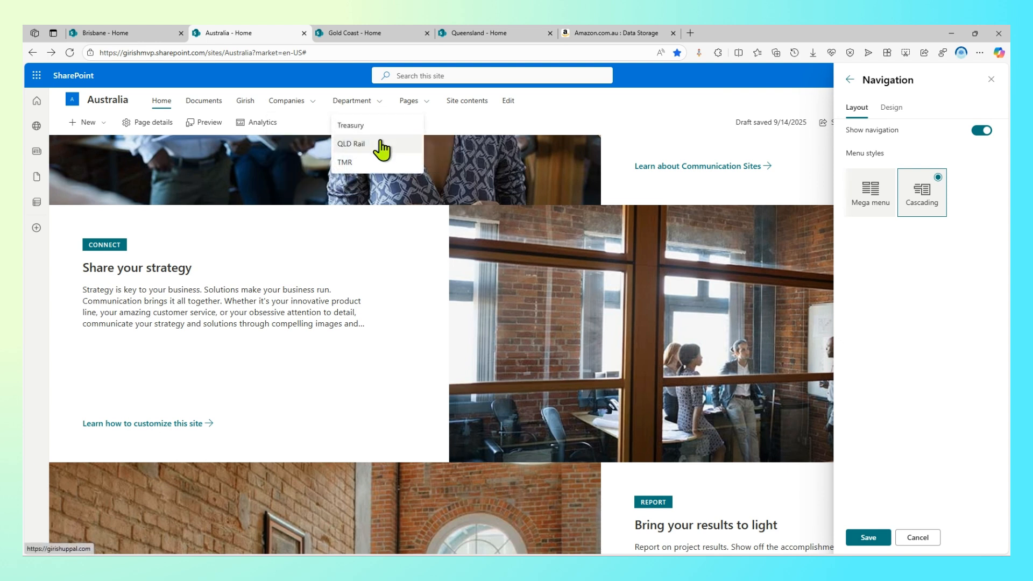
pyautogui.moveTo(417, 108)
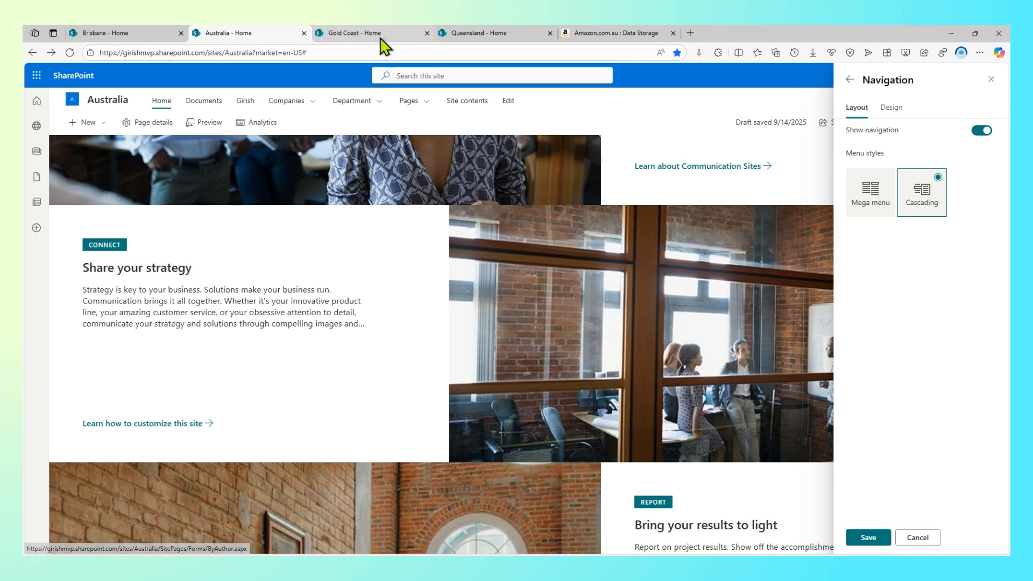
pyautogui.click(376, 35)
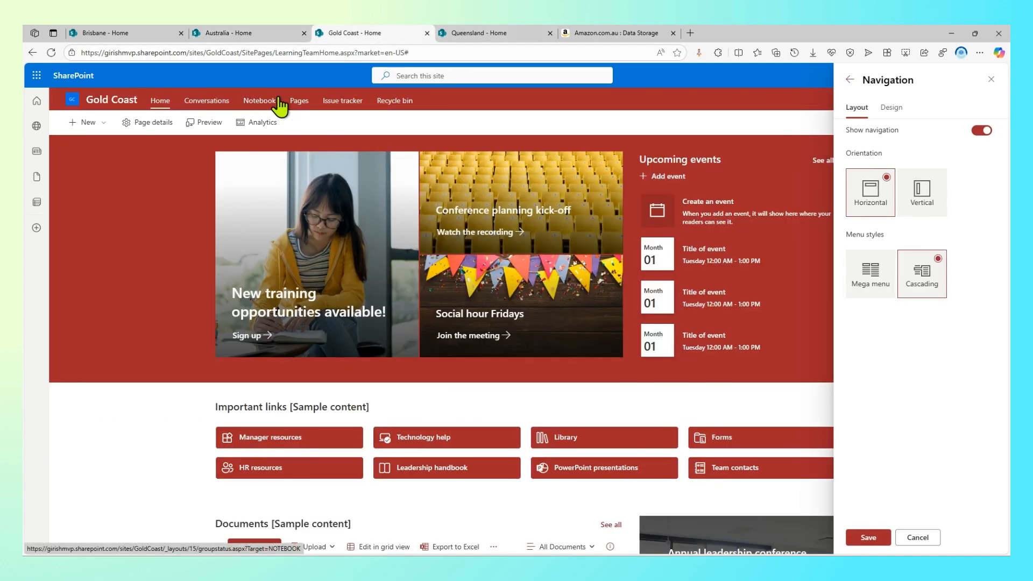
pyautogui.click(467, 36)
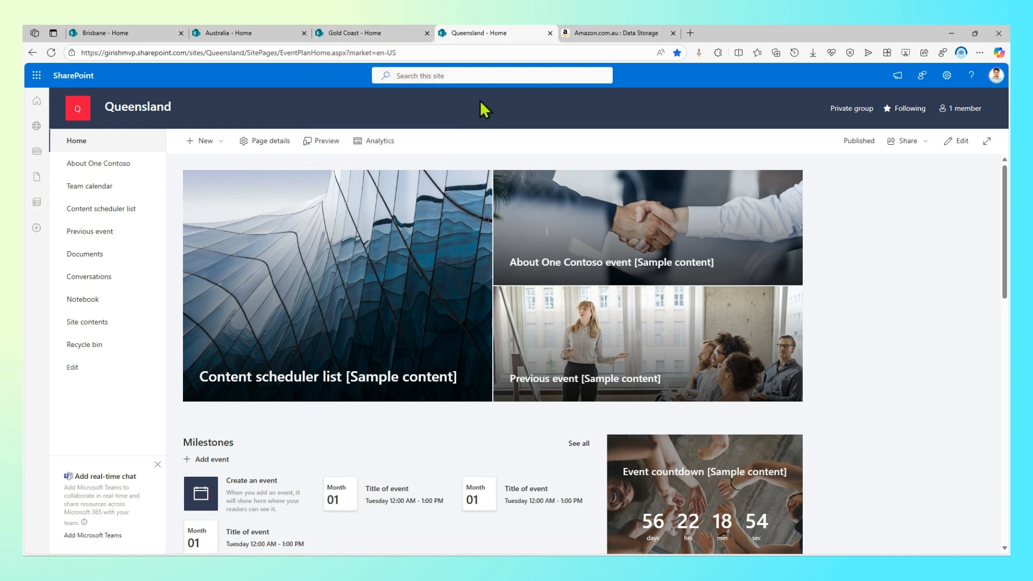
# Back on the Gold Coast site, close Settings and start editing its left navigation
pyautogui.click(389, 33)
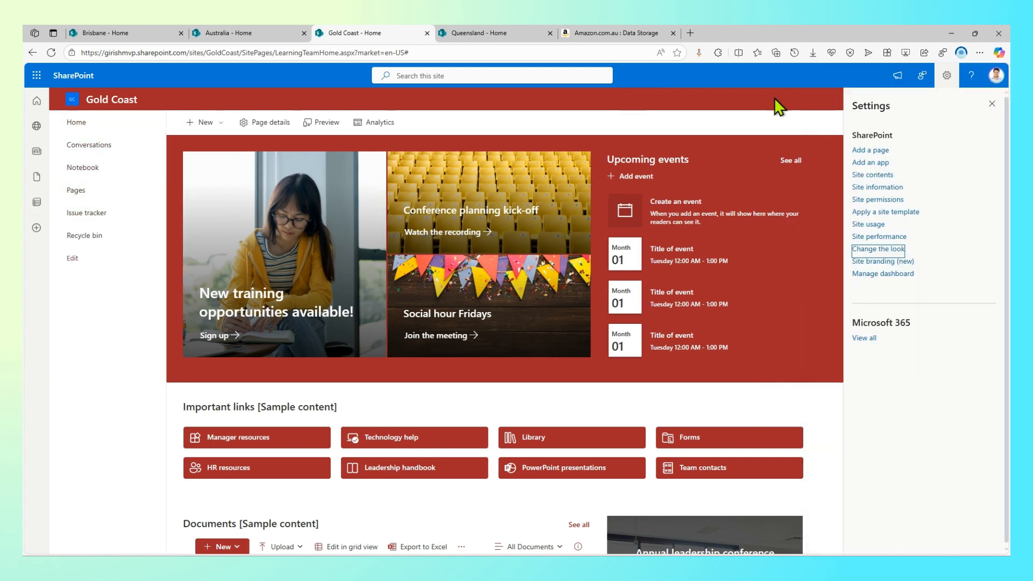
pyautogui.click(992, 104)
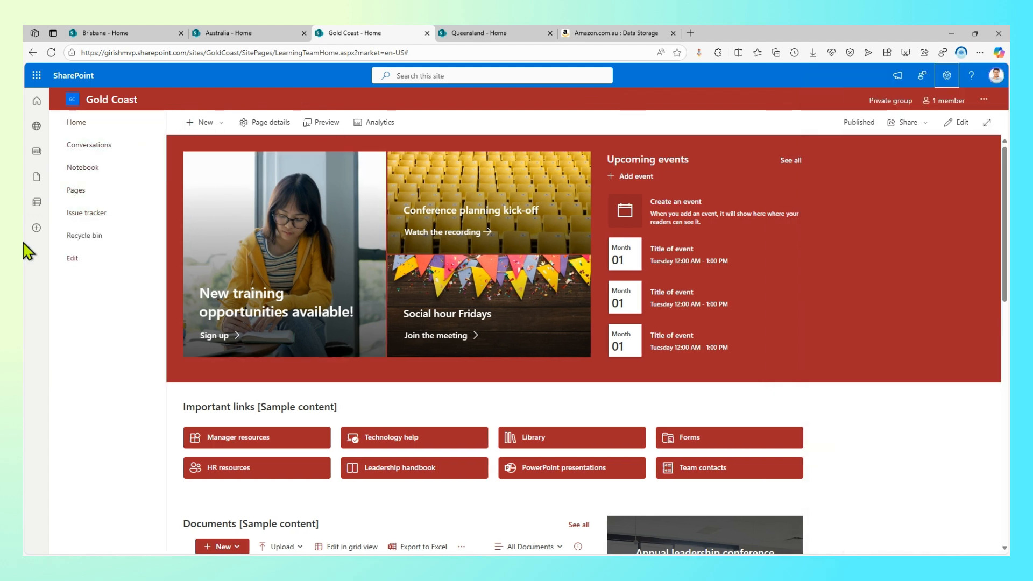
pyautogui.click(73, 259)
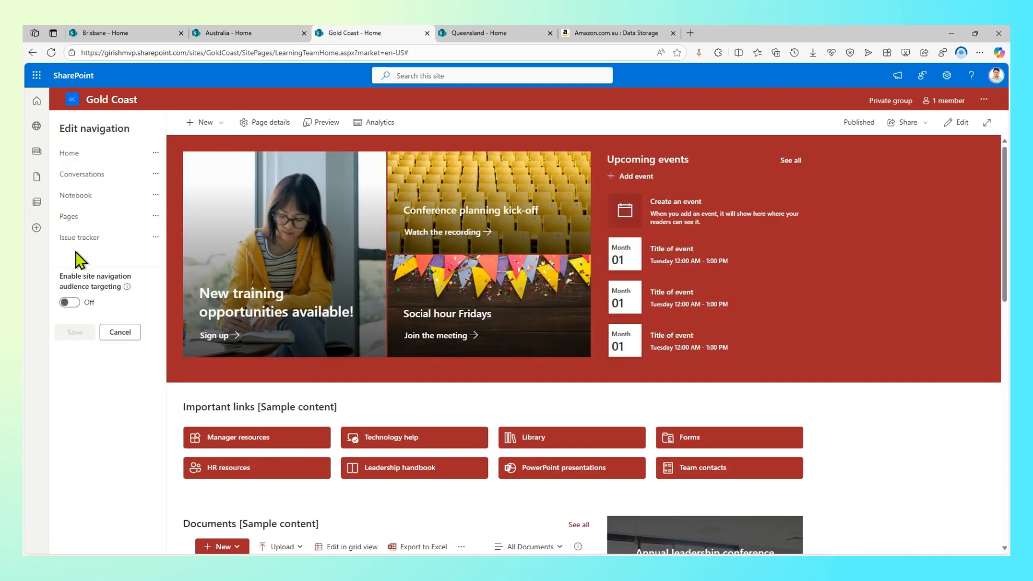
pyautogui.moveTo(81, 253)
pyautogui.click(108, 248)
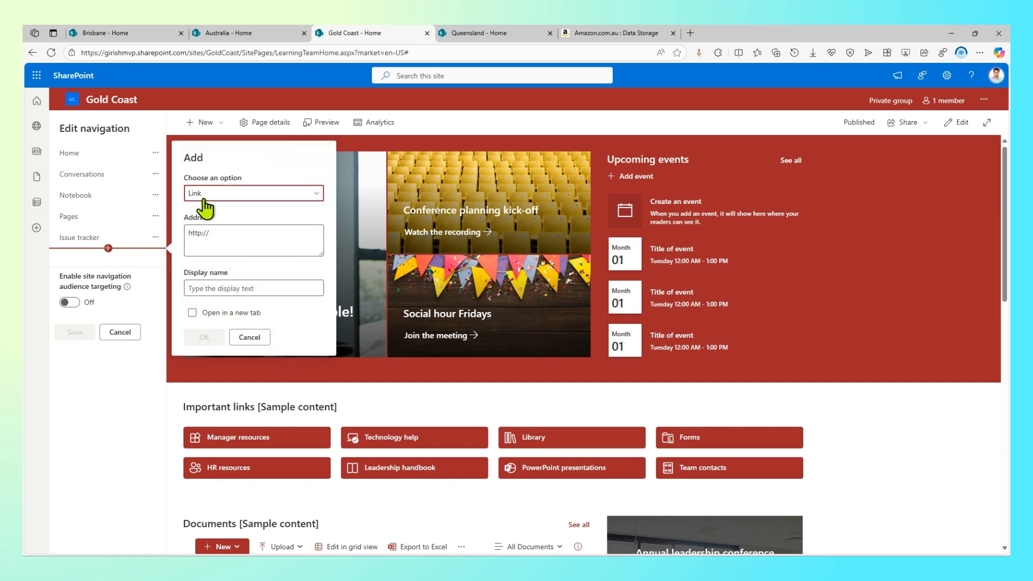
pyautogui.click(217, 233)
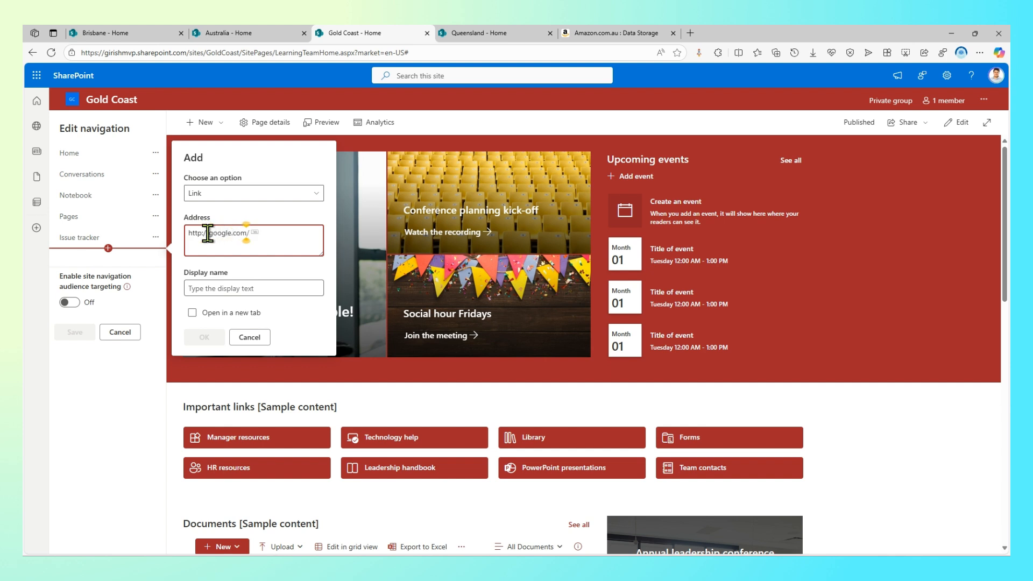
pyautogui.click(210, 283)
pyautogui.write('G')
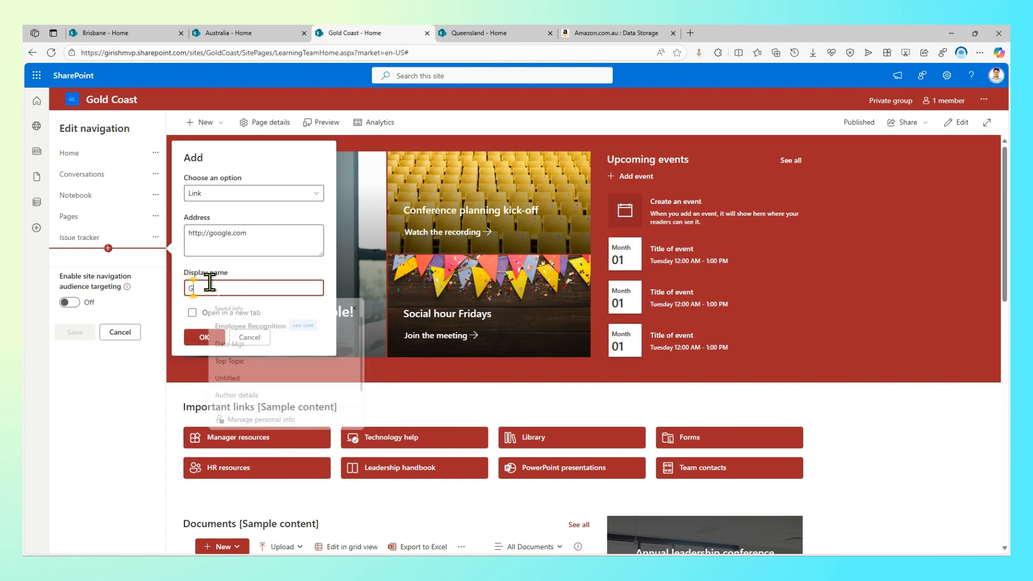
pyautogui.write('oogle')
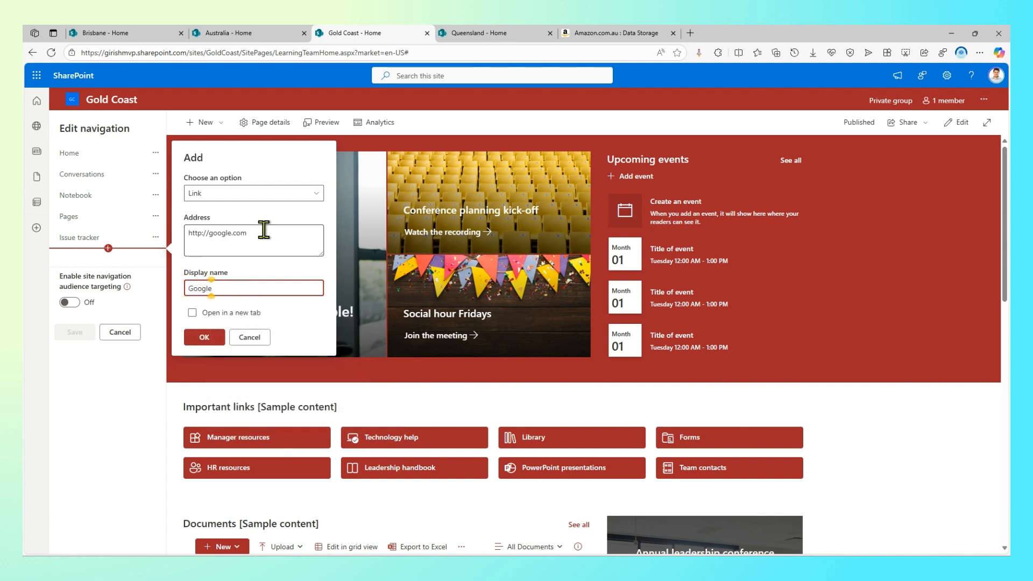
pyautogui.hotkey('shift', 'Tab')
pyautogui.hotkey('shift', 'Tab')
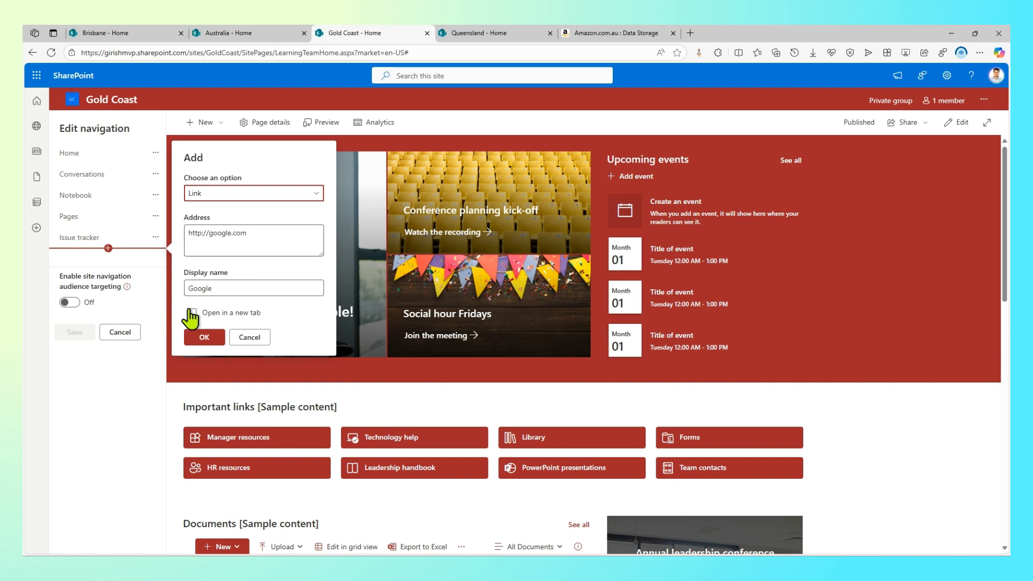
pyautogui.click(200, 339)
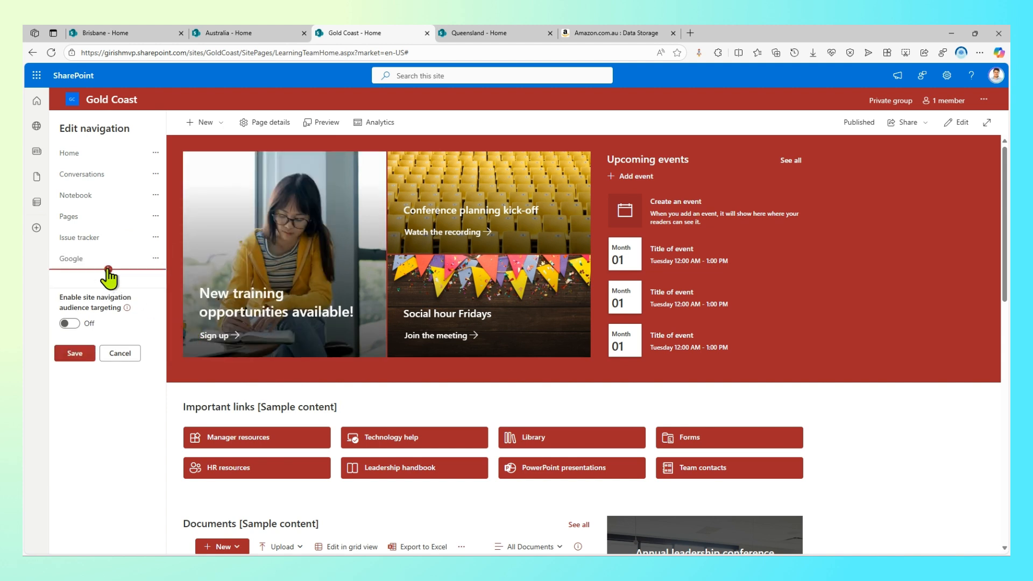
pyautogui.click(108, 269)
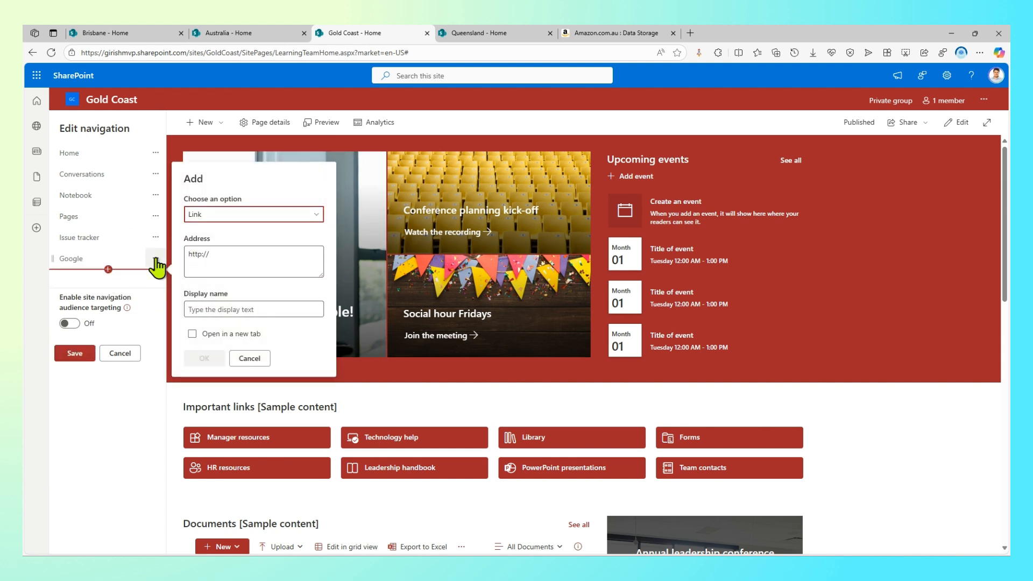
pyautogui.moveTo(211, 254); pyautogui.dragTo(185, 257)
pyautogui.write('Dashboard Experience')
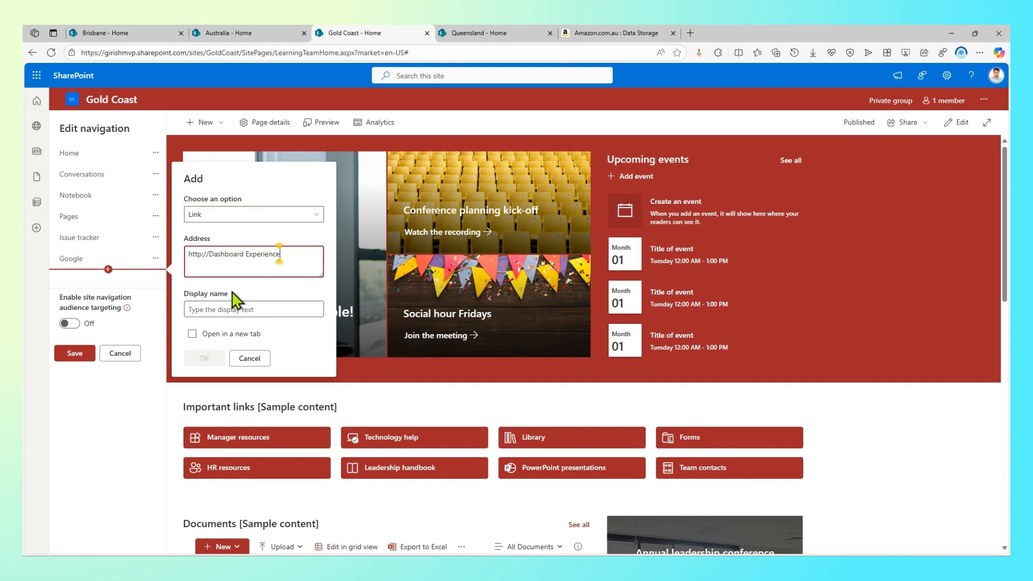
pyautogui.moveTo(284, 258); pyautogui.dragTo(107, 262)
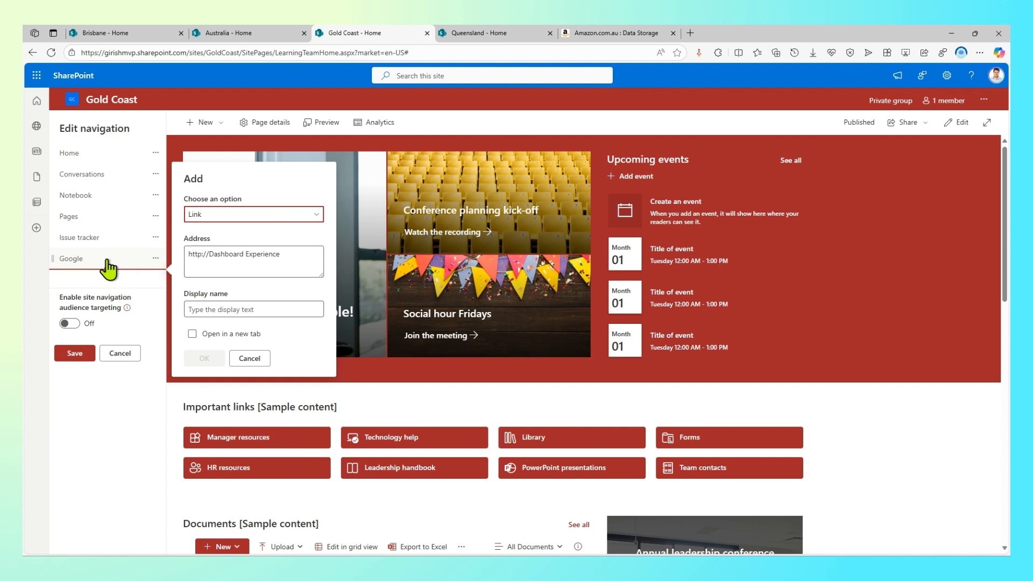
pyautogui.moveTo(292, 256); pyautogui.dragTo(133, 265)
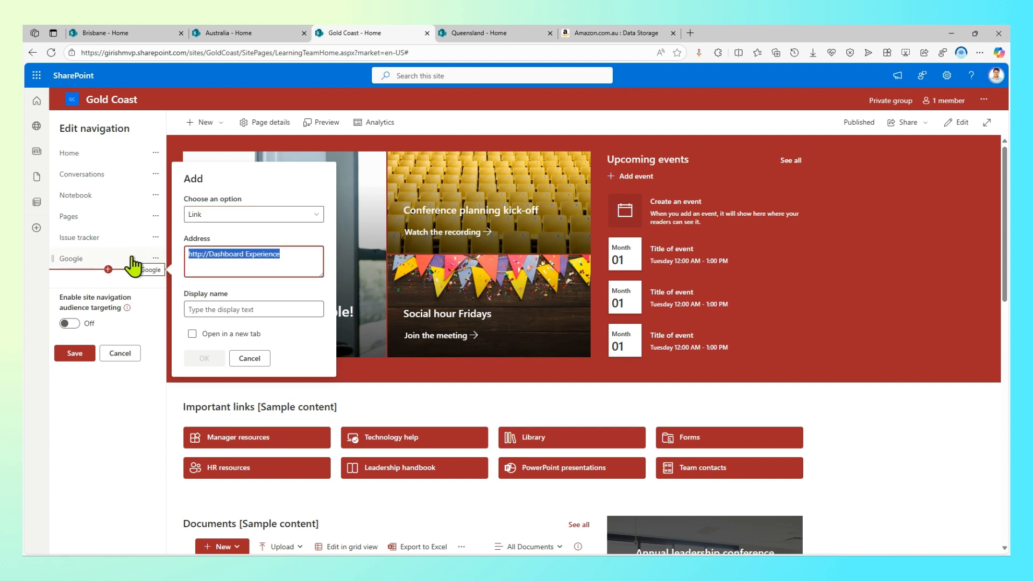
pyautogui.write('http://google.com/')
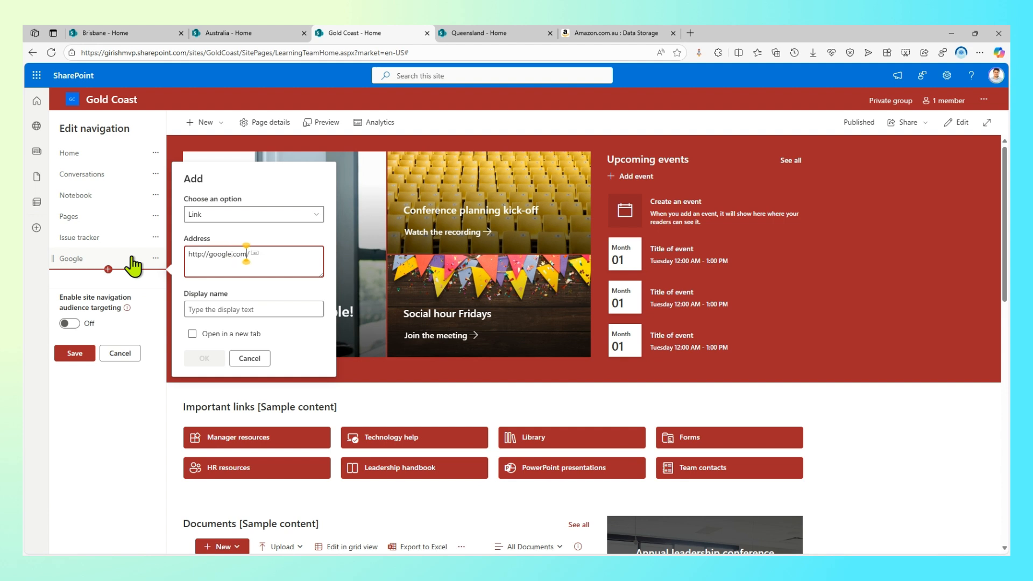
pyautogui.hotkey('ctrl', 'a')
pyautogui.hotkey('ctrl', 'c')
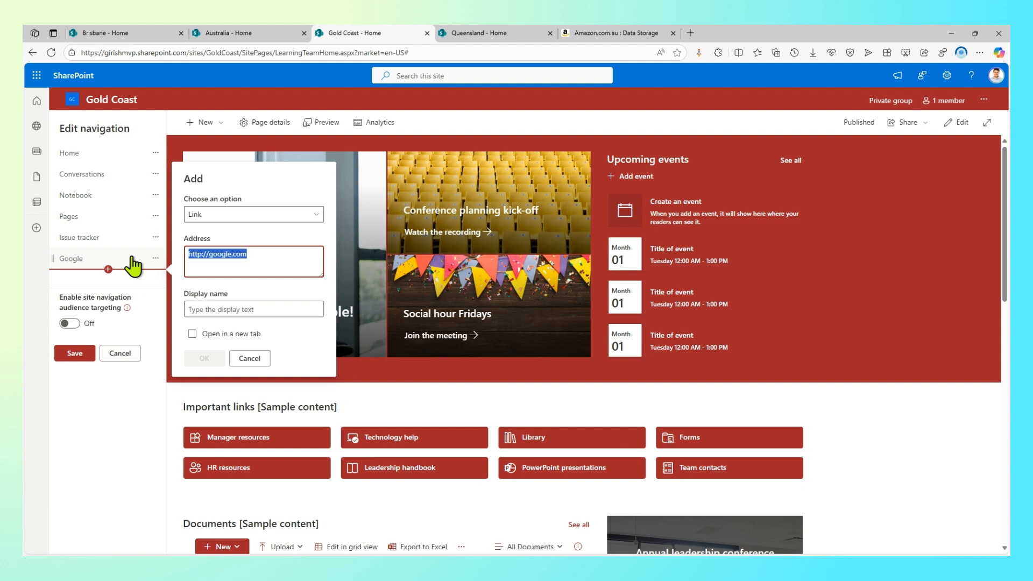
pyautogui.click(208, 307)
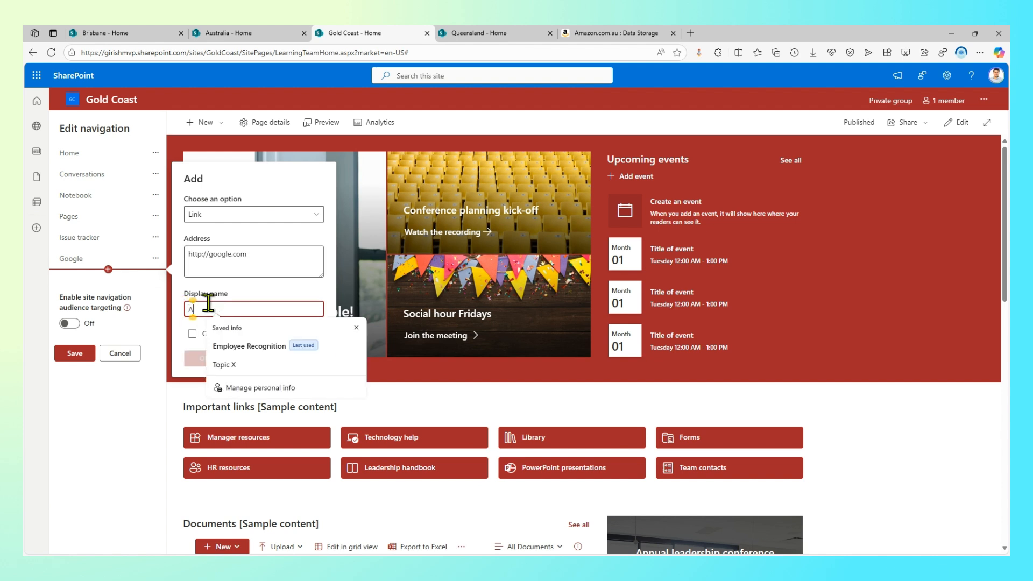
pyautogui.write('Amazon')
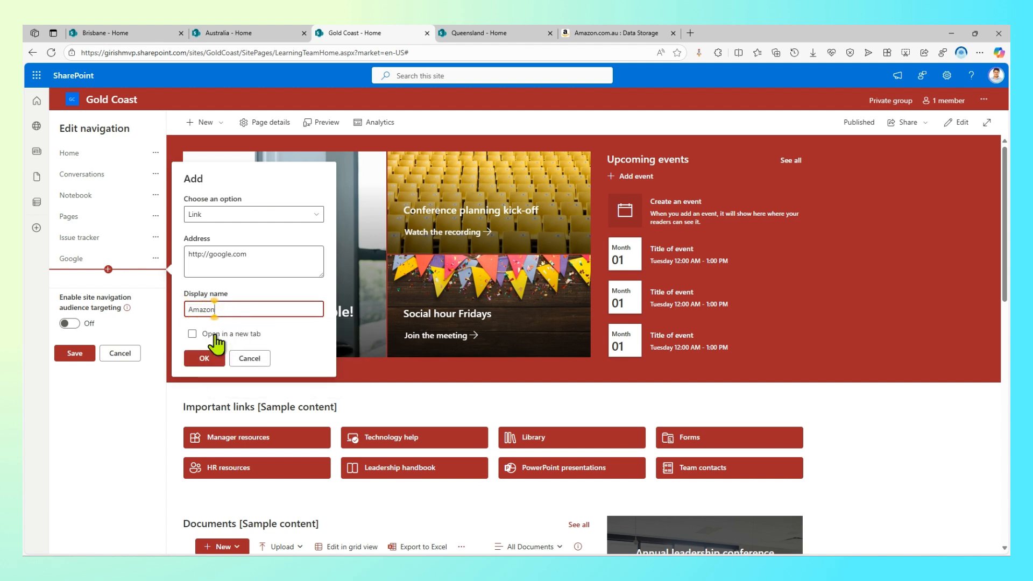
pyautogui.click(204, 358)
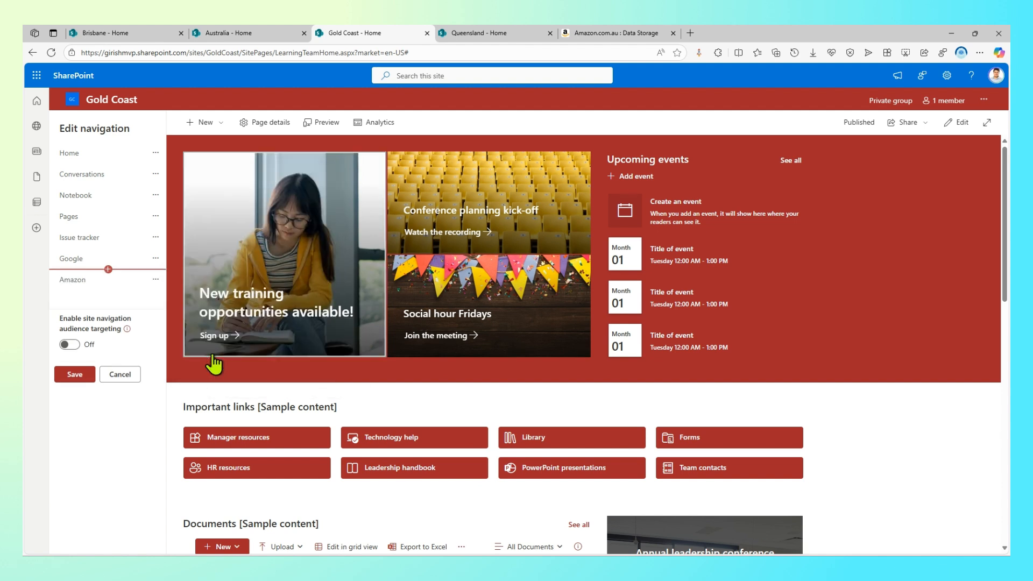
pyautogui.click(108, 290)
pyautogui.moveTo(221, 277); pyautogui.dragTo(179, 283)
pyautogui.hotkey('ctrl', 'v')
pyautogui.click(246, 330)
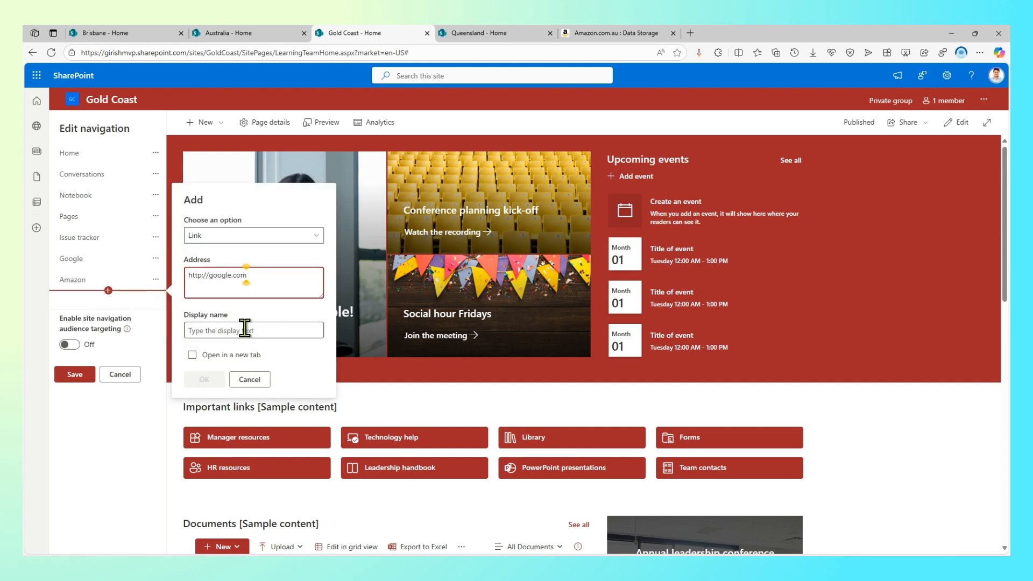
pyautogui.write('Mic')
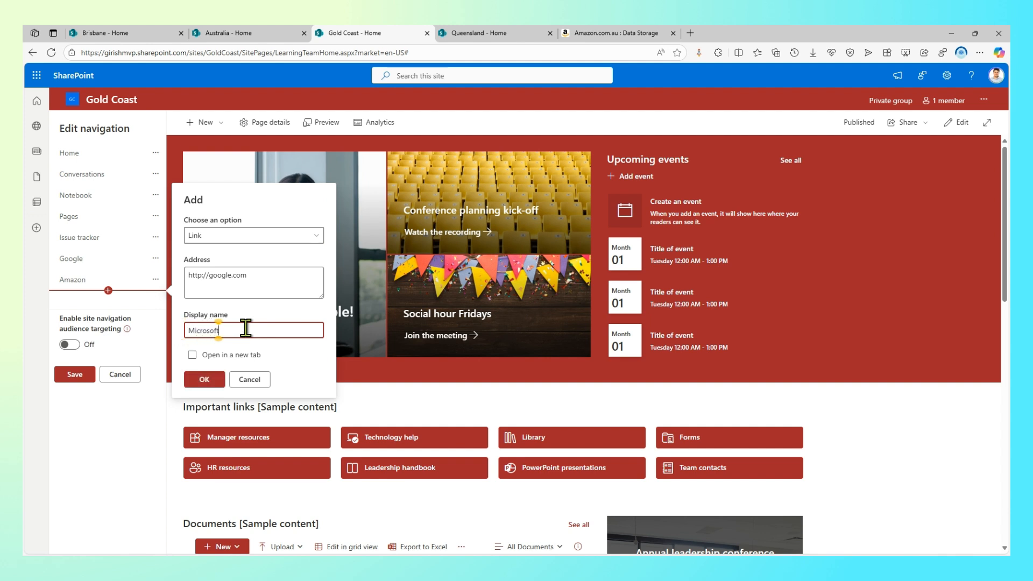
pyautogui.write('rosoft')
pyautogui.click(204, 378)
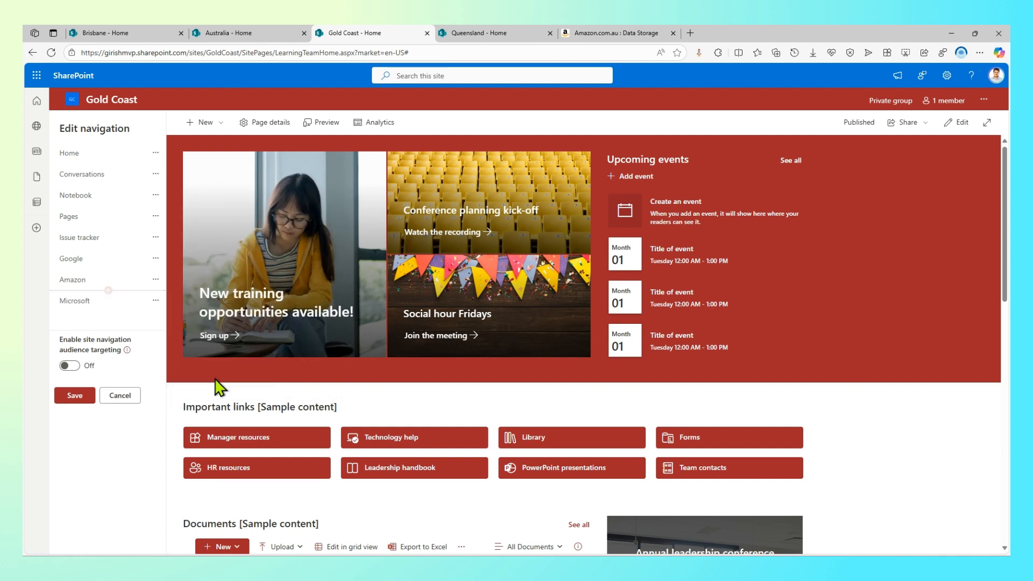
pyautogui.click(108, 311)
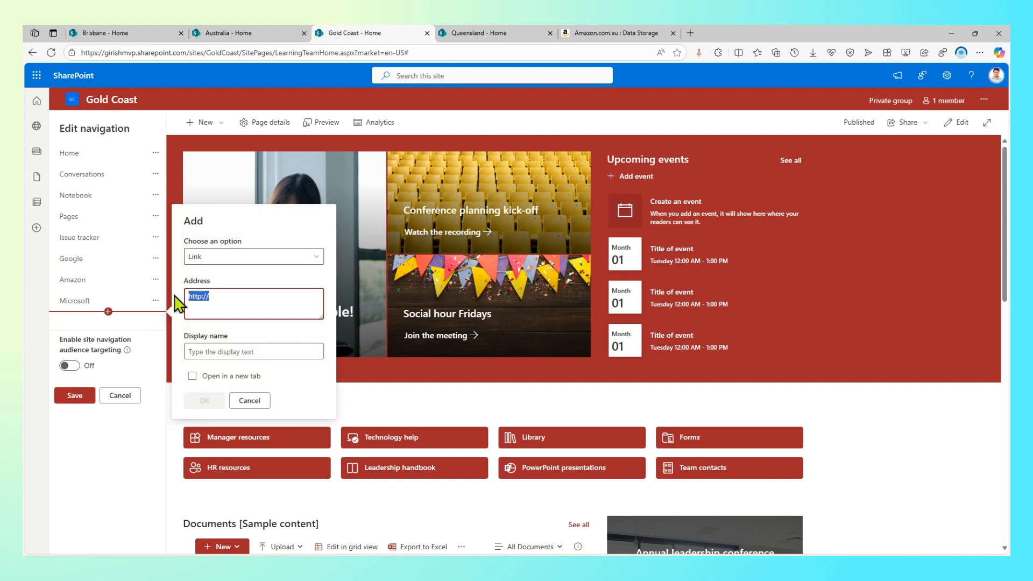
pyautogui.hotkey('ctrl', 'v')
pyautogui.click(234, 351)
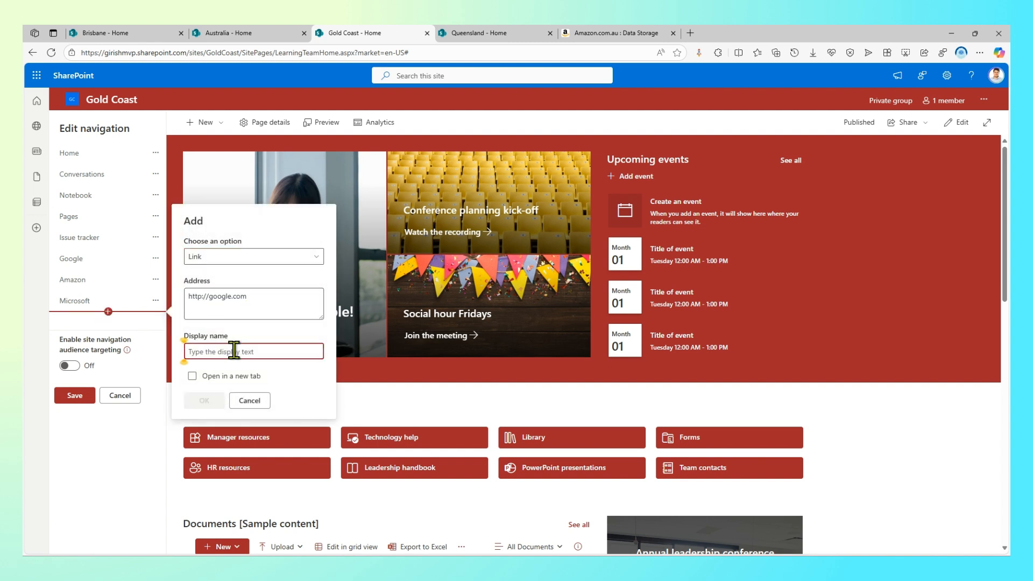
pyautogui.write('Office 365')
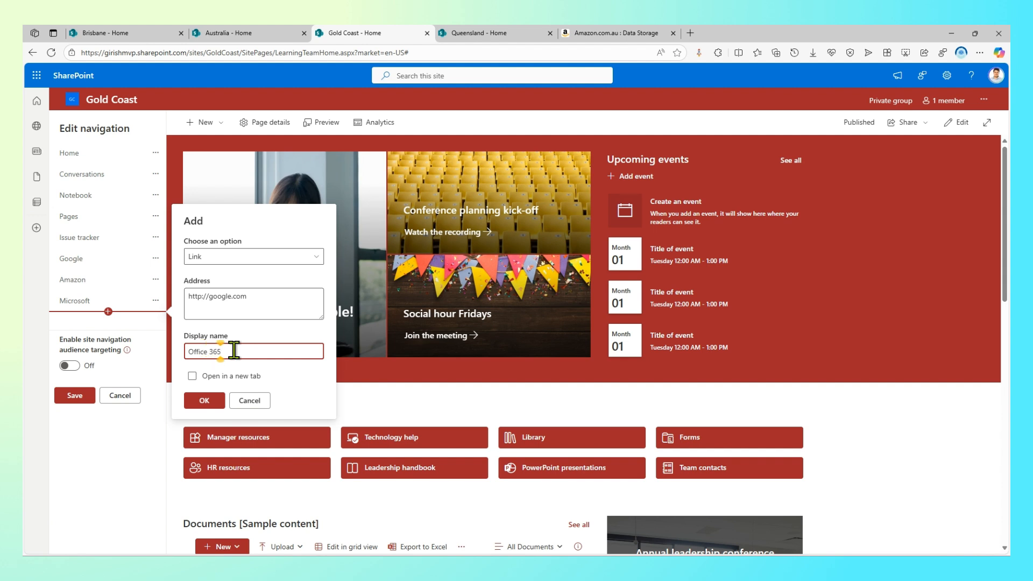
pyautogui.click(207, 400)
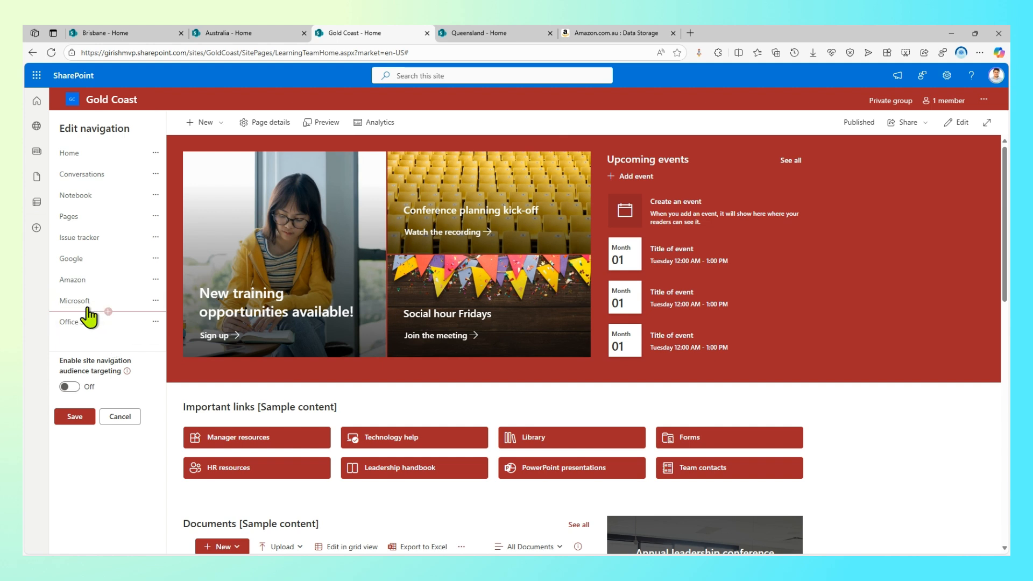
# Make Office 365 a sub link of Microsoft, then reorder so Amazon sits directly above Microsoft
pyautogui.click(155, 322)
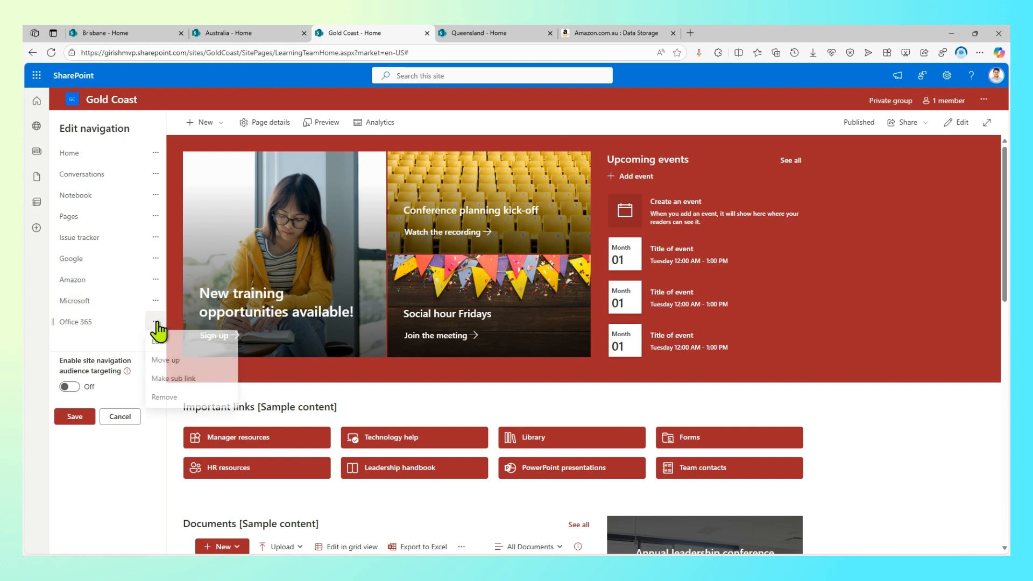
pyautogui.click(171, 382)
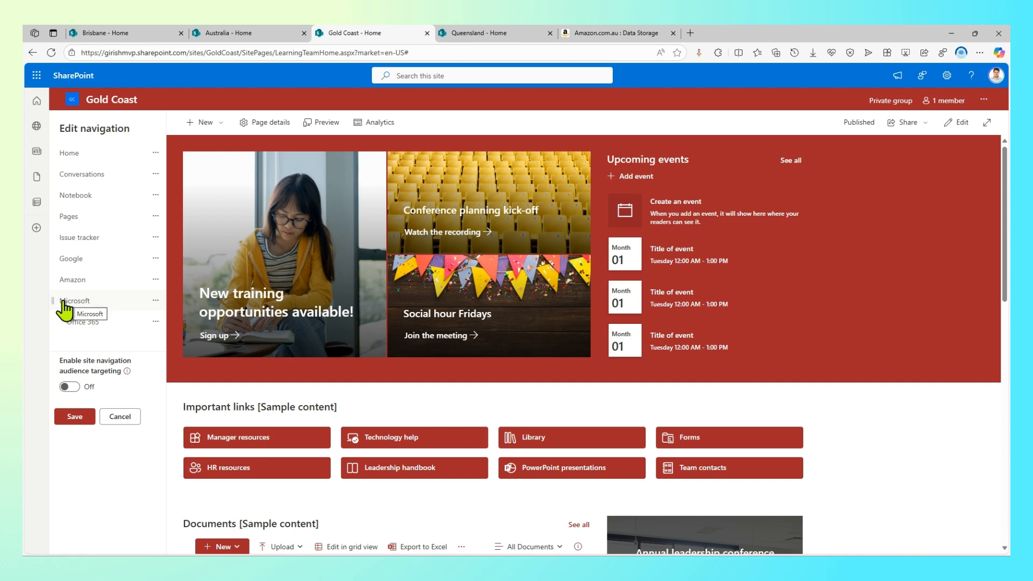
pyautogui.moveTo(69, 299); pyautogui.dragTo(82, 270)
pyautogui.click(156, 322)
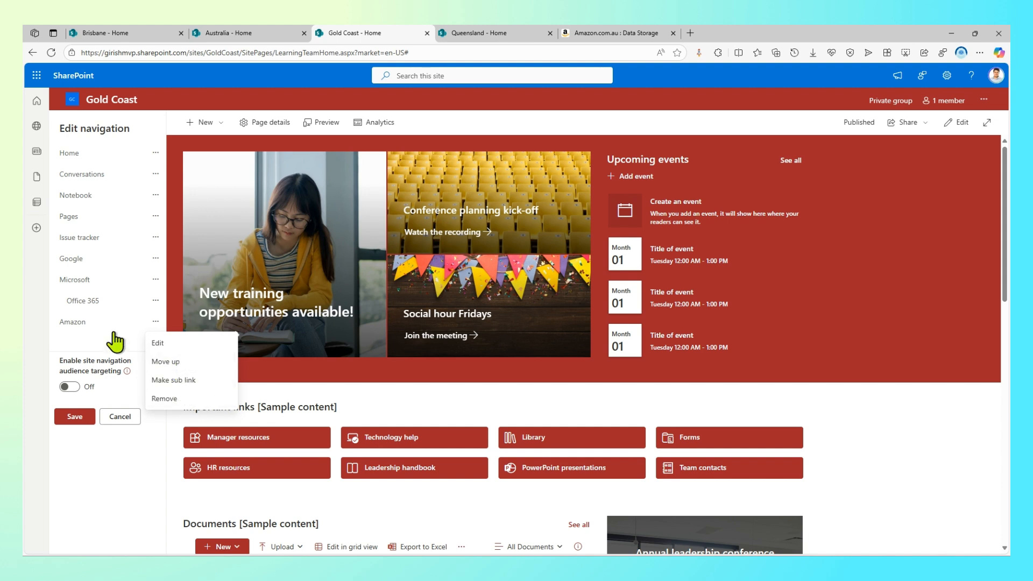
pyautogui.click(164, 362)
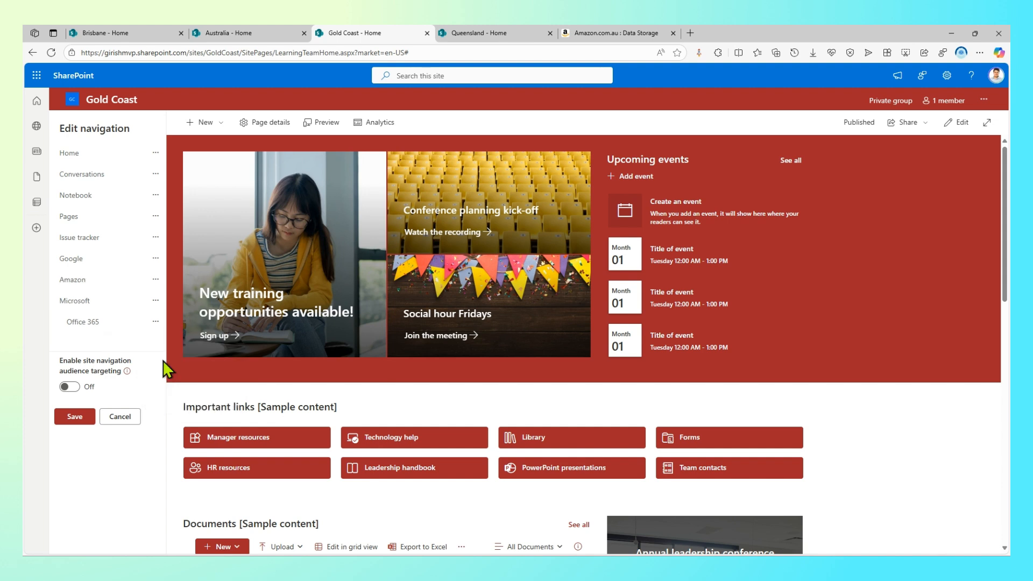
pyautogui.click(156, 279)
pyautogui.click(166, 317)
pyautogui.click(108, 269)
pyautogui.moveTo(209, 253); pyautogui.dragTo(185, 253)
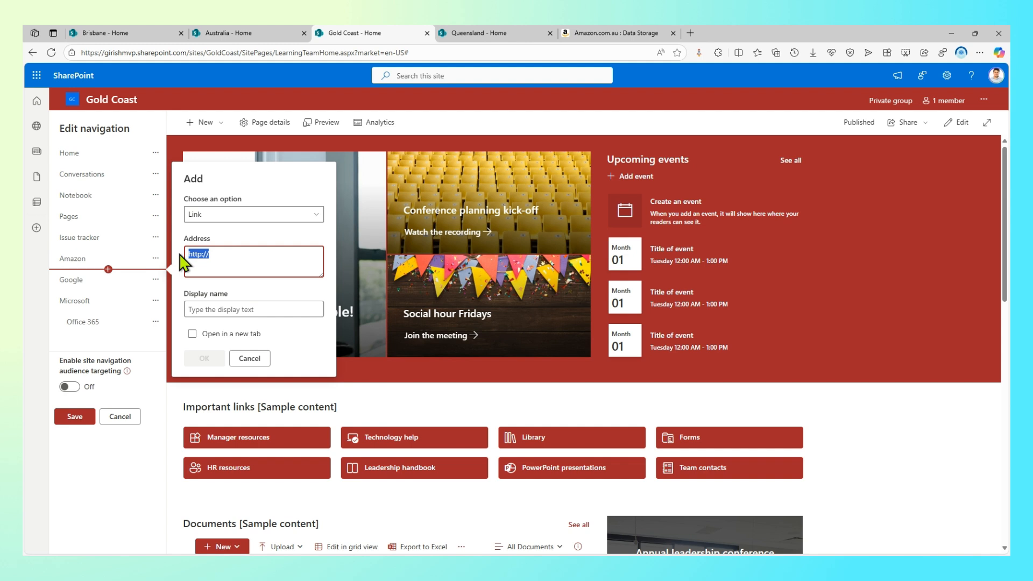
pyautogui.hotkey('ctrl', 'v')
pyautogui.click(241, 309)
pyautogui.write('AWS')
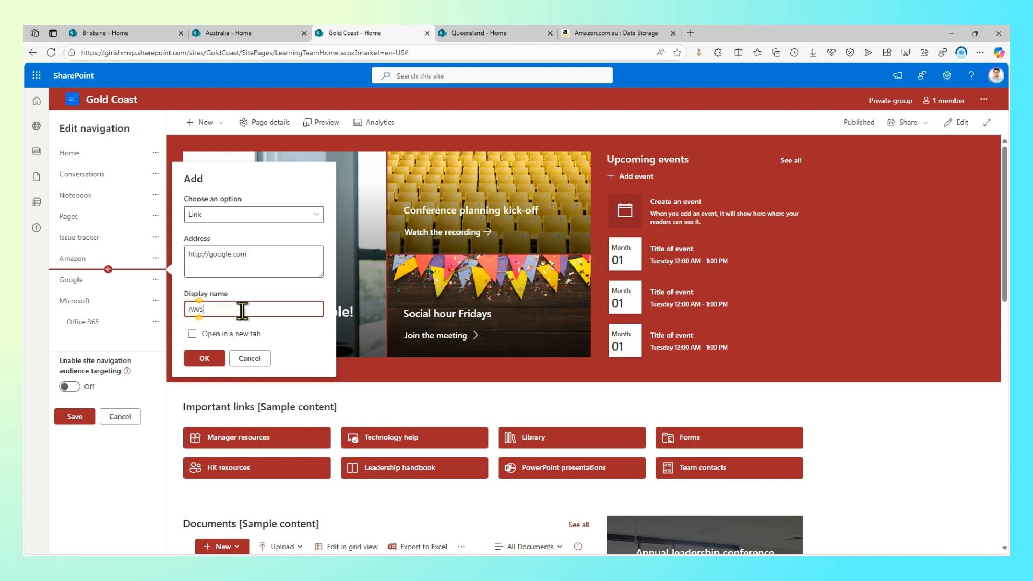
pyautogui.click(205, 358)
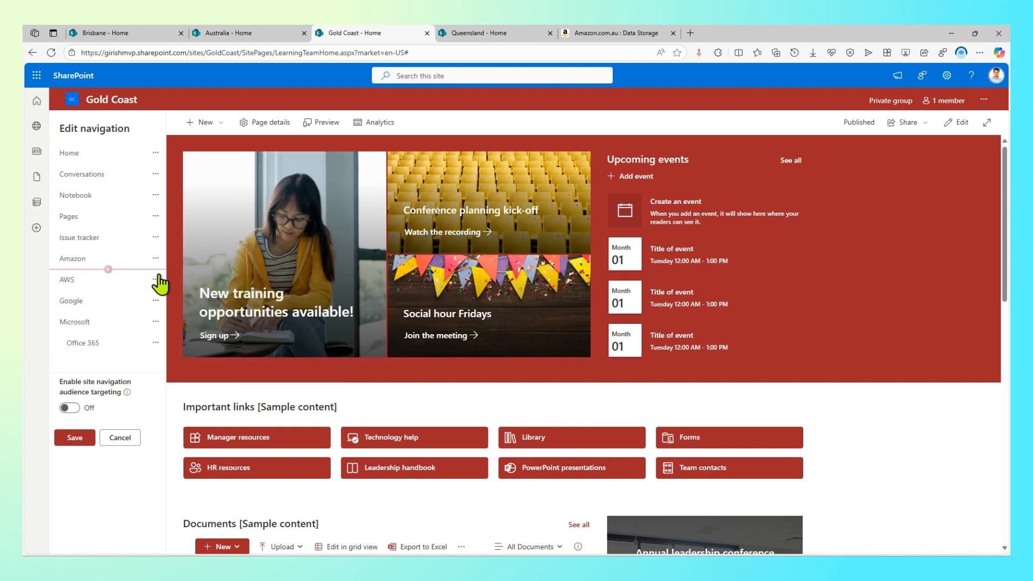
pyautogui.click(108, 291)
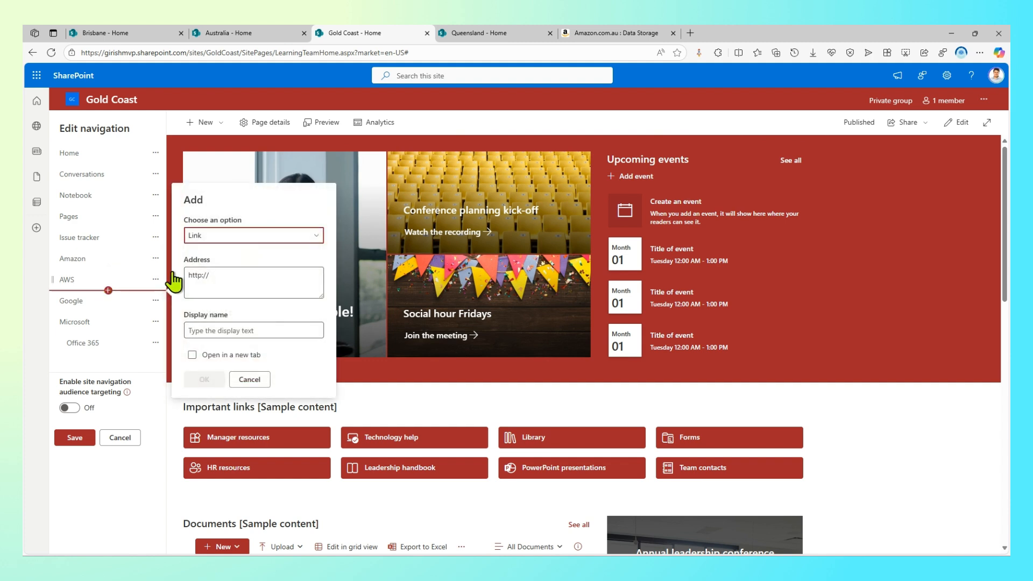
pyautogui.moveTo(212, 274); pyautogui.dragTo(164, 274)
pyautogui.moveTo(226, 284); pyautogui.dragTo(171, 280)
pyautogui.hotkey('ctrl', 'v')
pyautogui.click(245, 330)
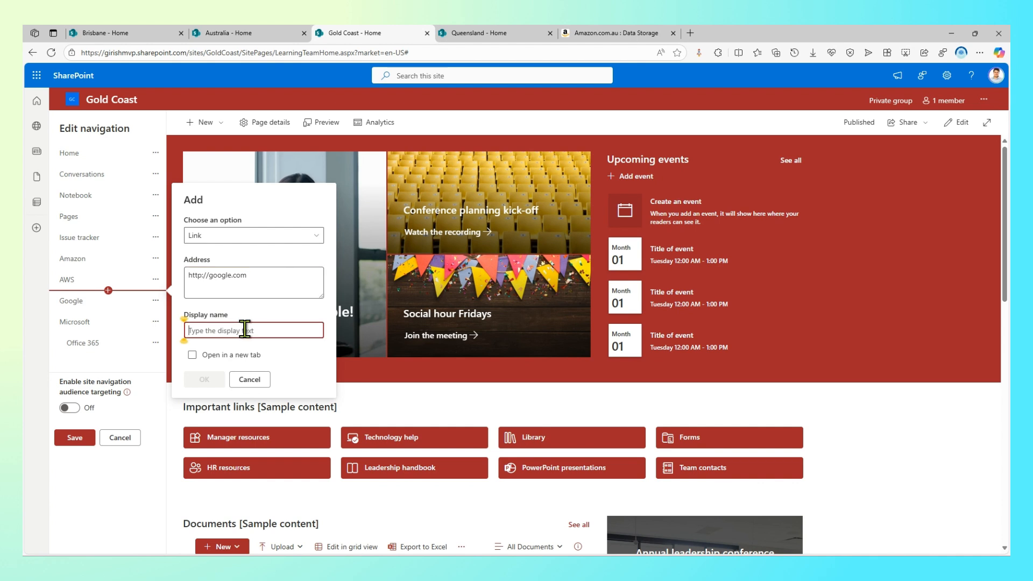
pyautogui.write('amaz')
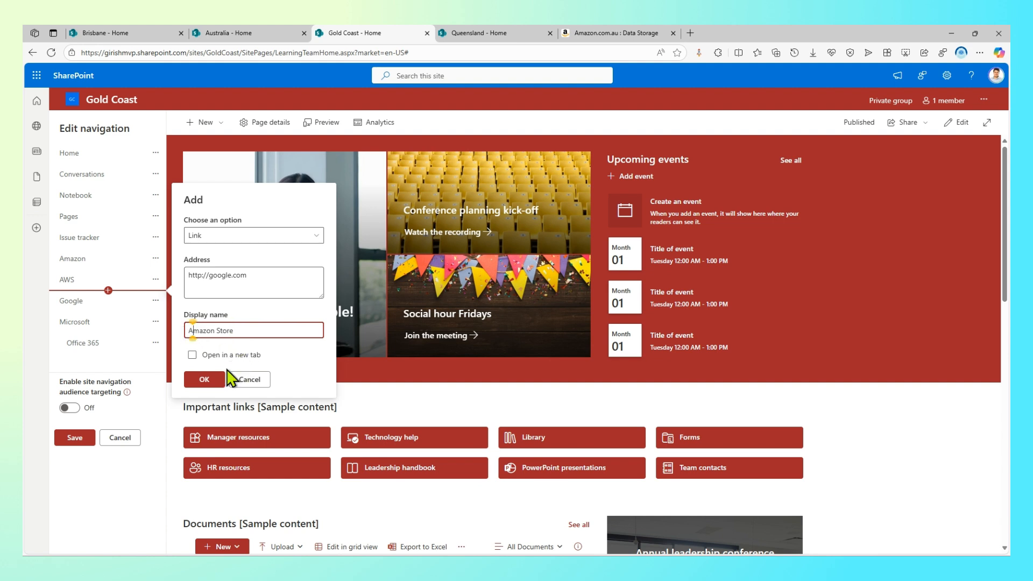
pyautogui.click(205, 379)
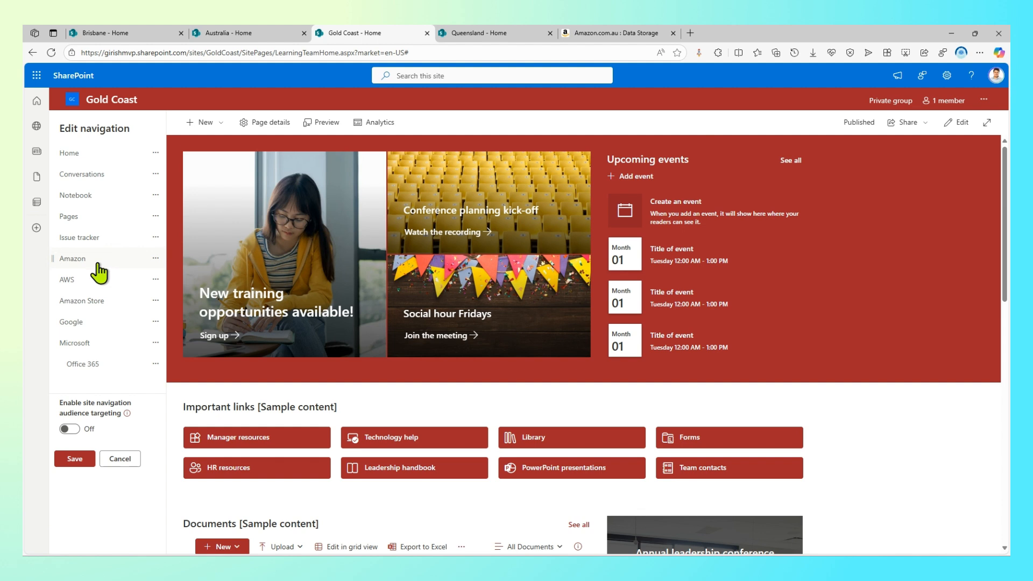
# Move Amazon Store above AWS and nest both Amazon Store and AWS as sub links of Amazon
pyautogui.click(155, 301)
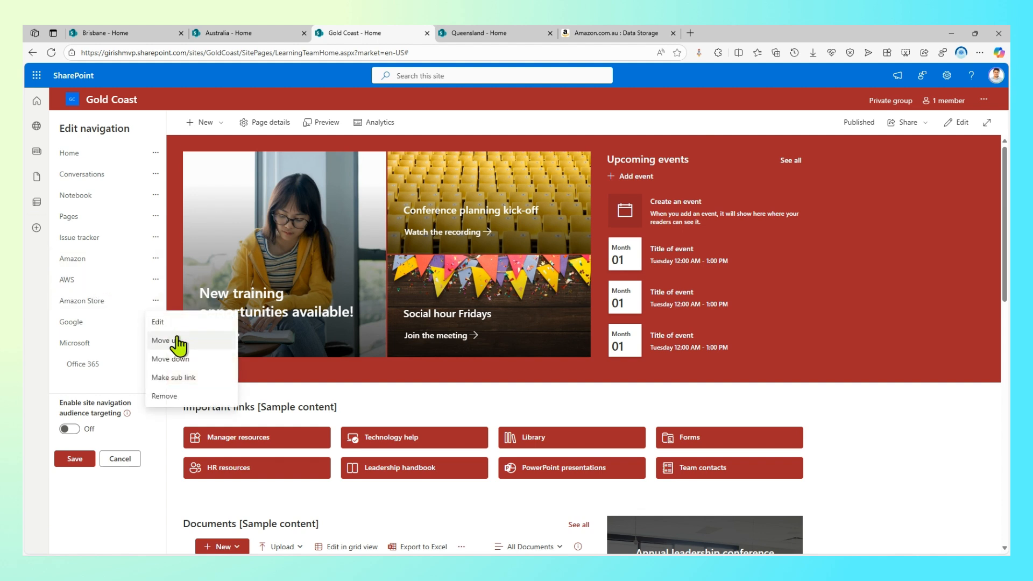
pyautogui.click(167, 339)
pyautogui.click(155, 280)
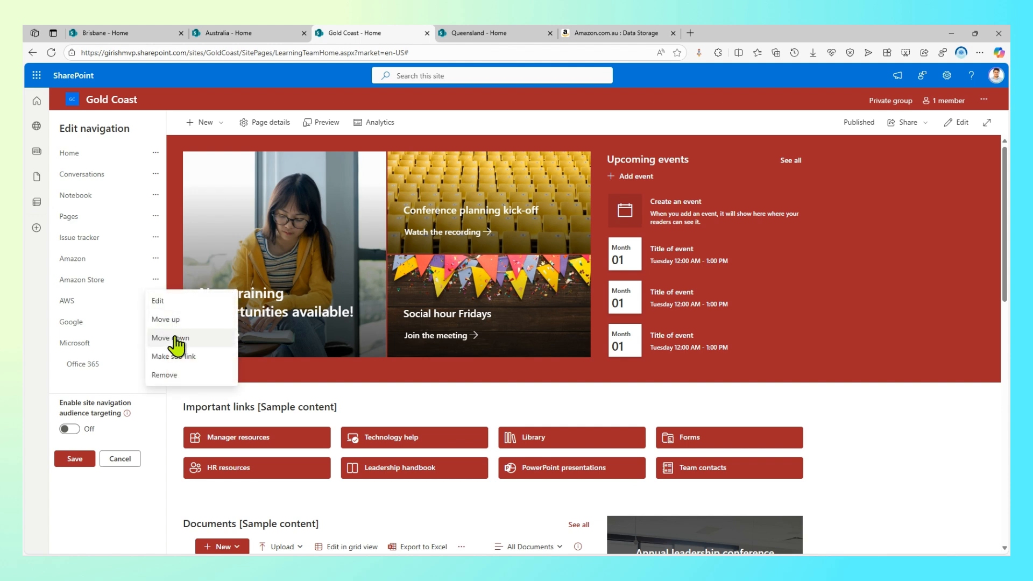
pyautogui.click(173, 355)
pyautogui.click(157, 301)
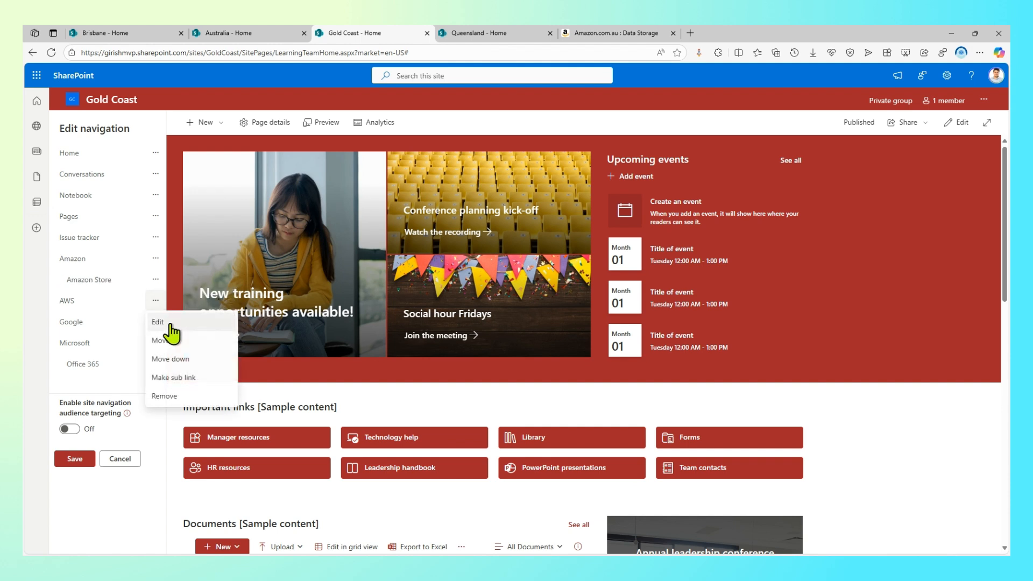
pyautogui.click(183, 376)
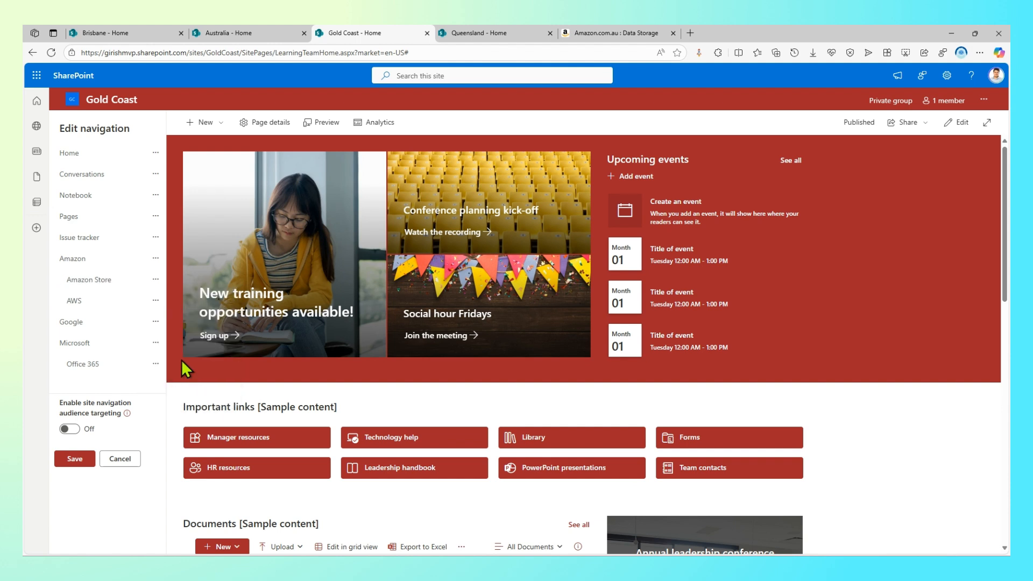
pyautogui.click(156, 302)
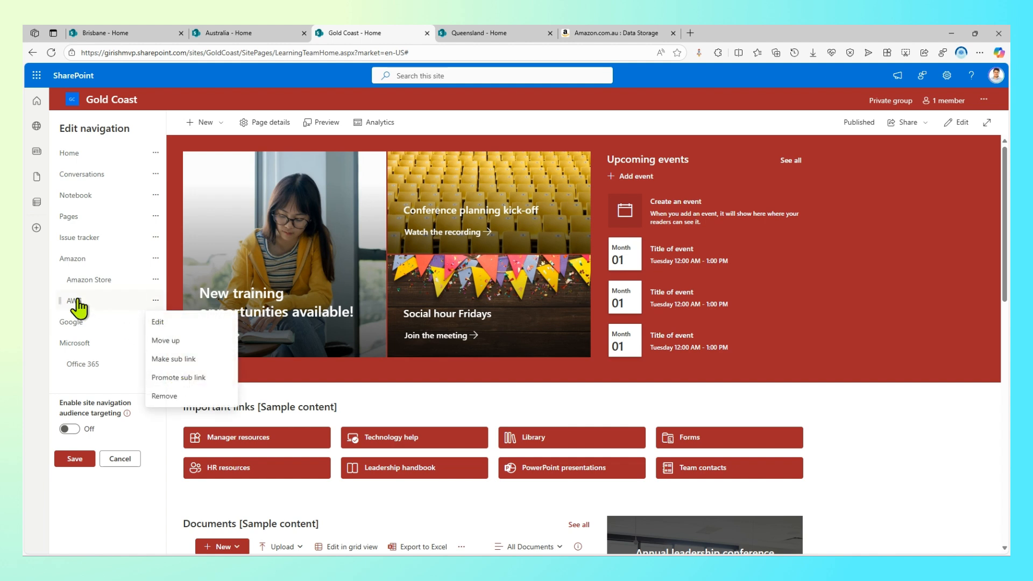
pyautogui.click(188, 378)
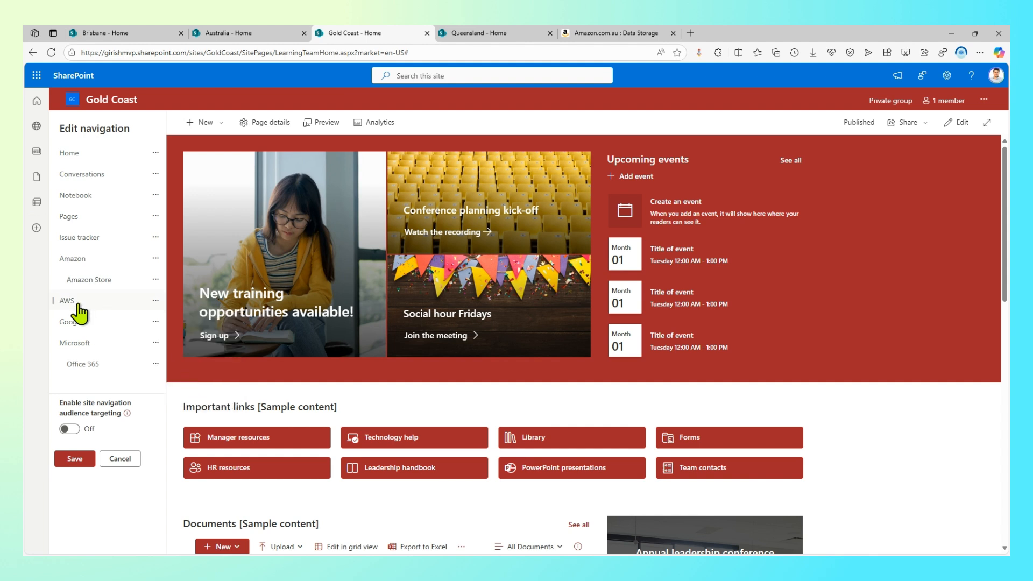
pyautogui.click(156, 309)
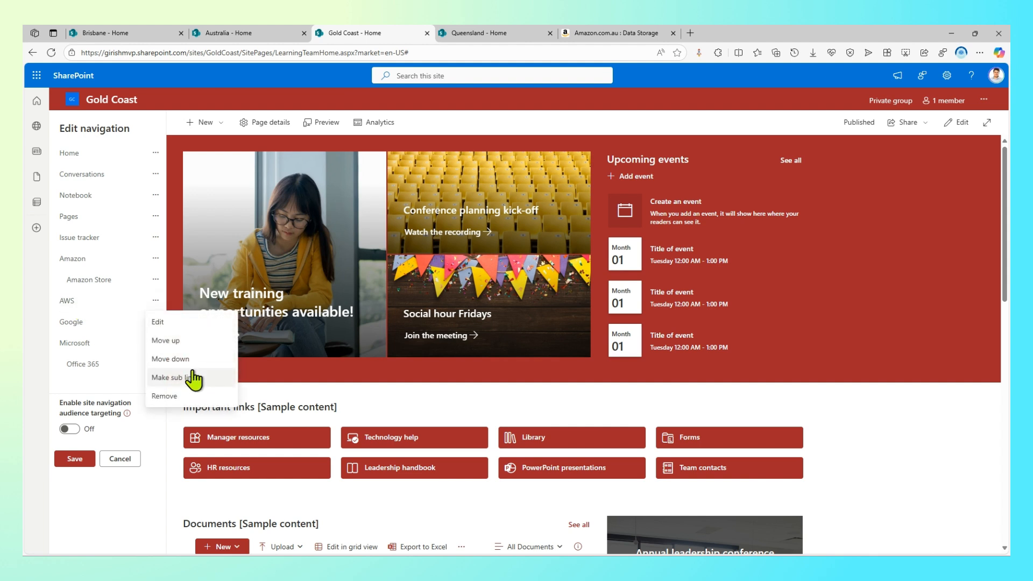
pyautogui.click(191, 379)
pyautogui.click(156, 280)
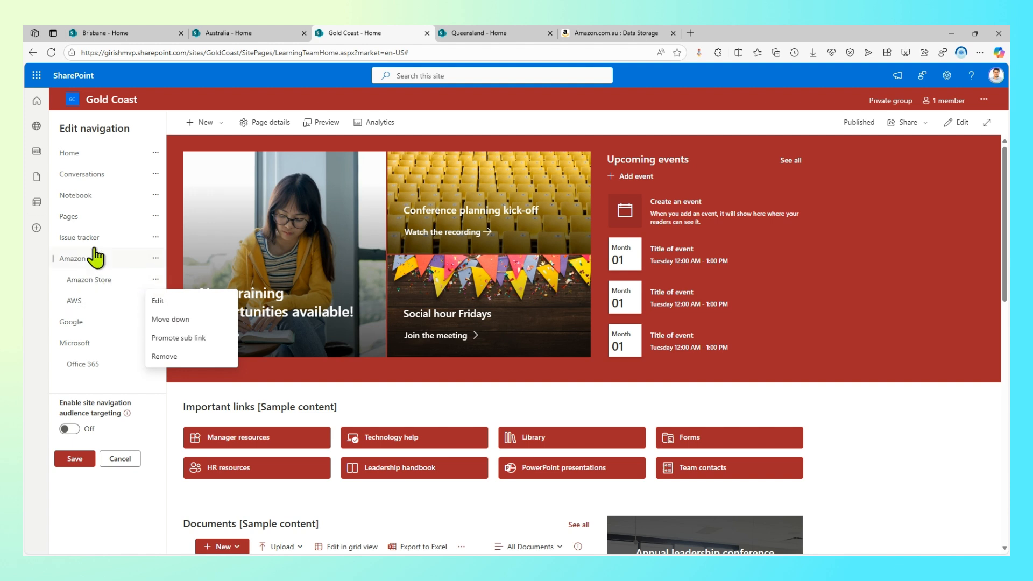
pyautogui.click(97, 491)
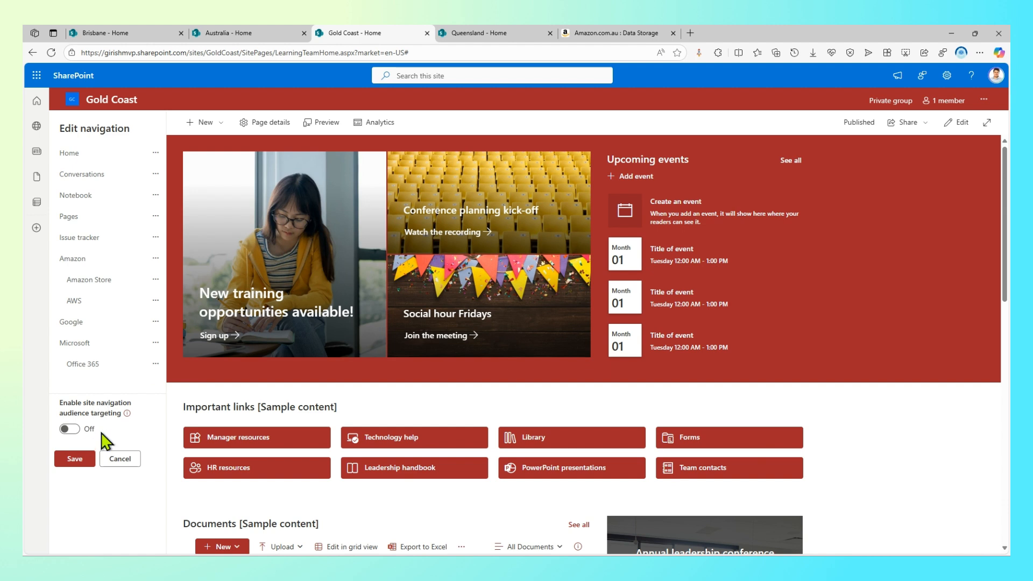
# Save the navigation, check that the Amazon and Microsoft groups expand and collapse, and open Settings
pyautogui.click(76, 459)
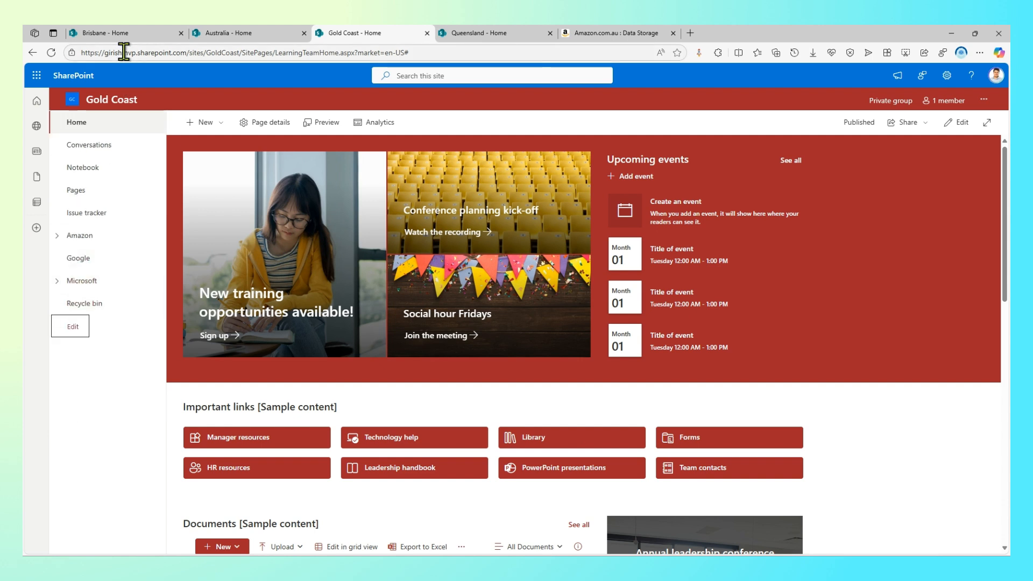
pyautogui.click(56, 236)
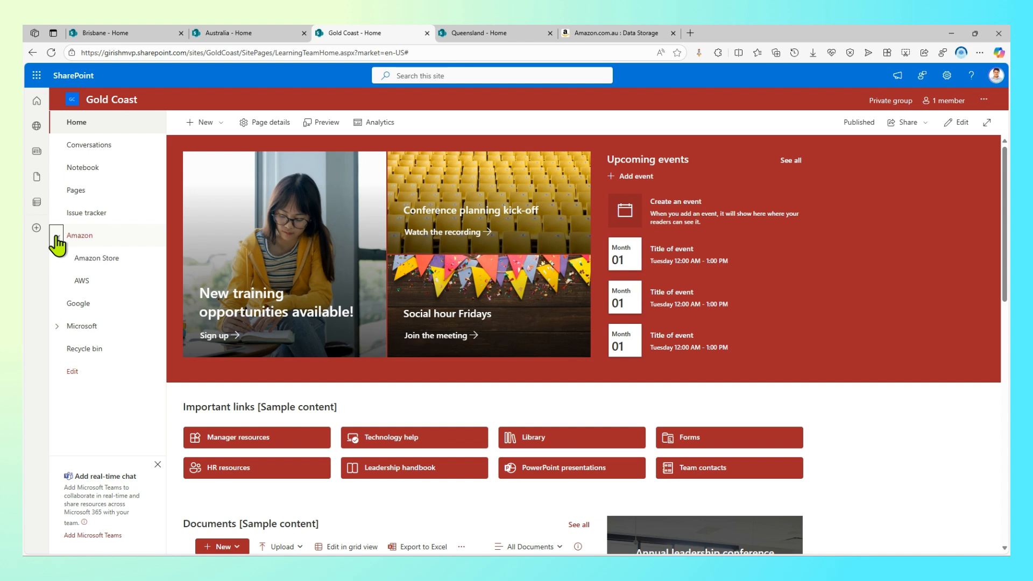
pyautogui.click(56, 237)
pyautogui.click(56, 237)
pyautogui.click(57, 326)
pyautogui.click(57, 237)
pyautogui.click(57, 281)
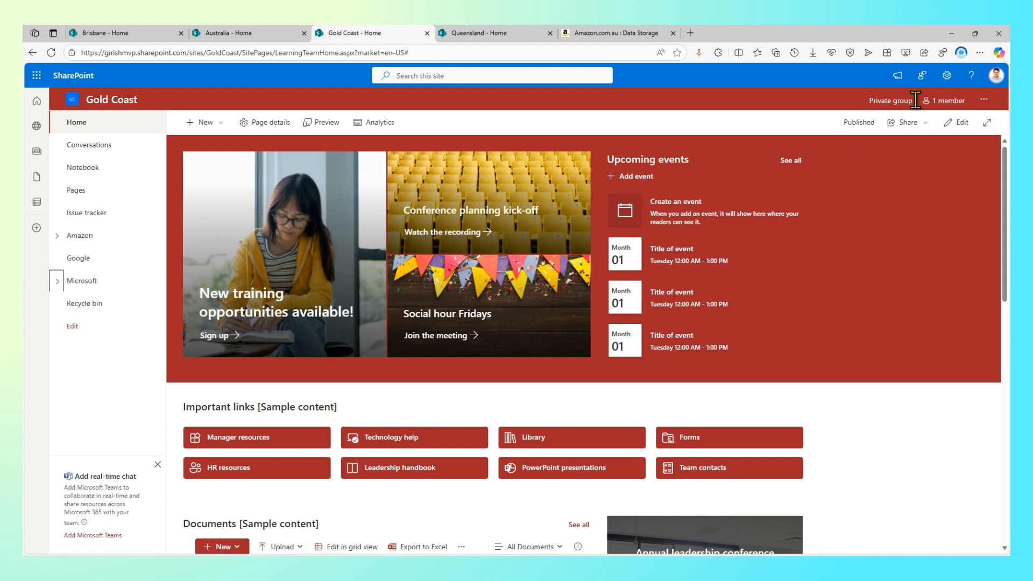
pyautogui.click(947, 77)
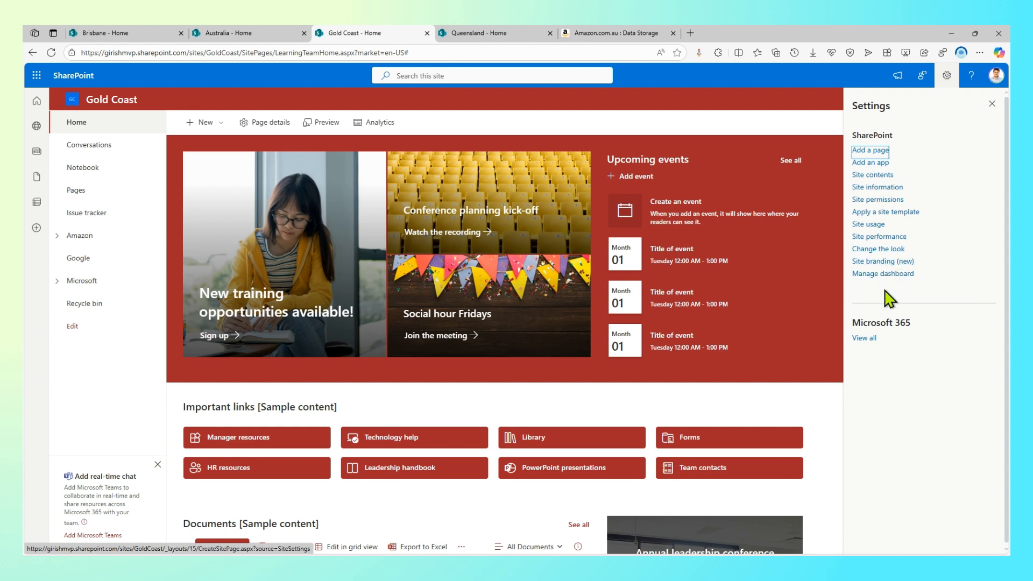
# Hide the site navigation through Change the look and save that setting
pyautogui.click(896, 250)
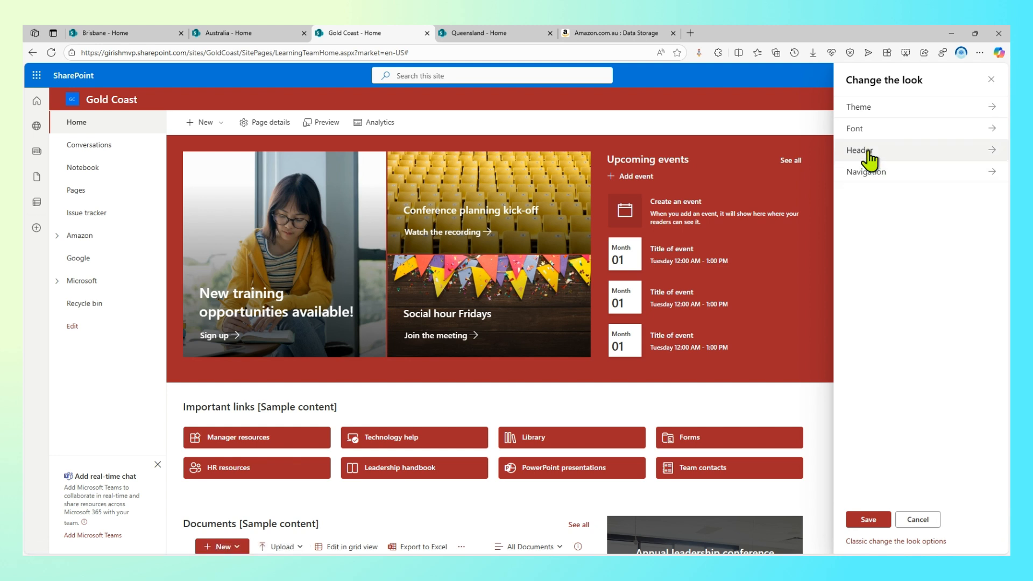
pyautogui.click(989, 172)
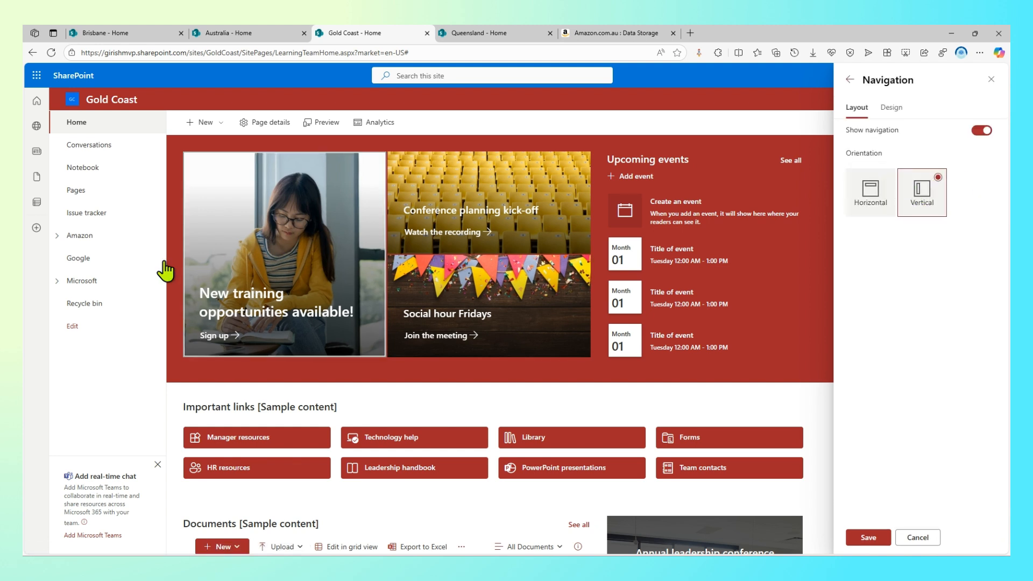
pyautogui.click(982, 131)
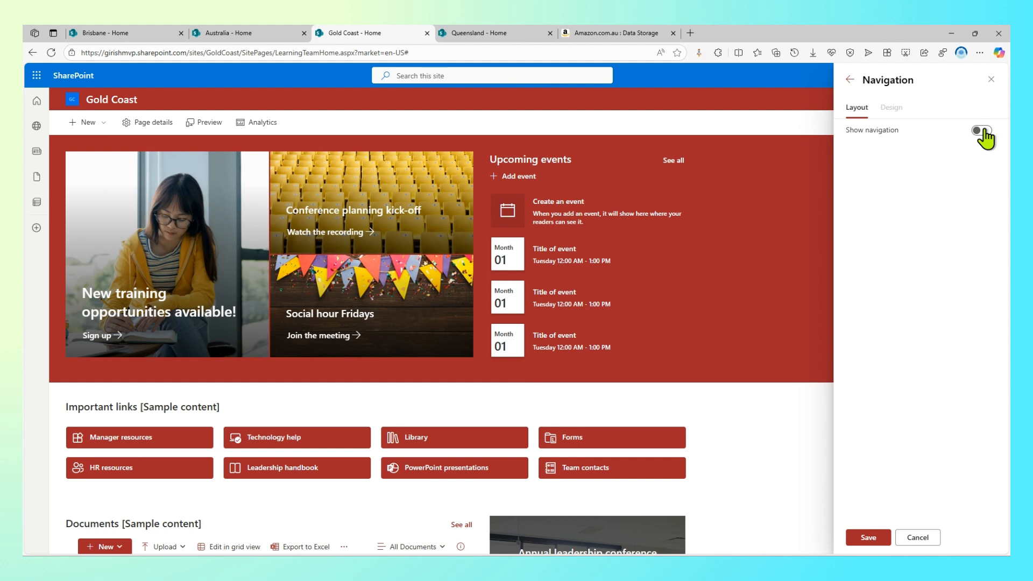
pyautogui.click(882, 544)
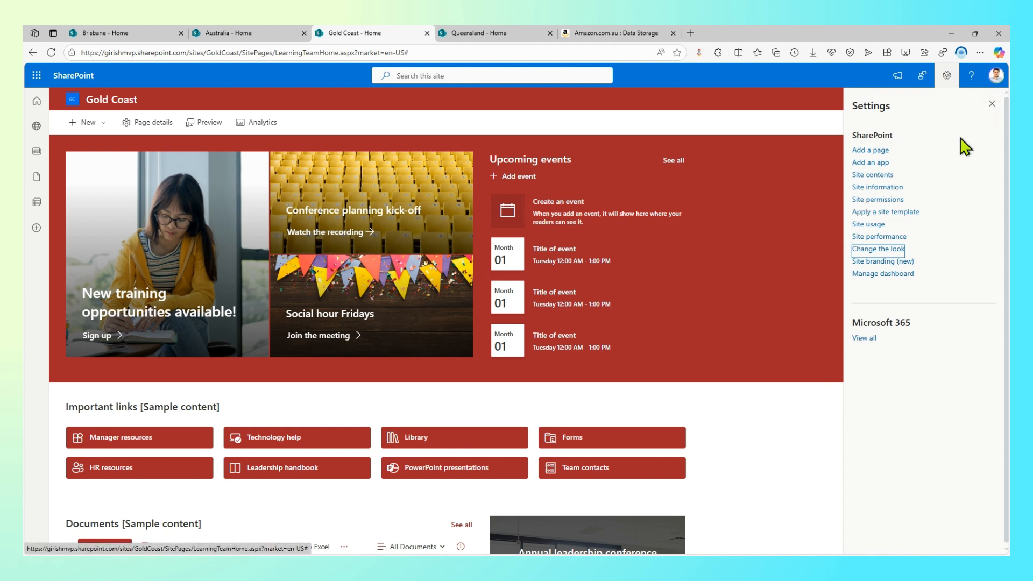
# Turn the navigation back on, set its typography to Segoe UI Semibold, and save
pyautogui.click(892, 251)
pyautogui.click(892, 183)
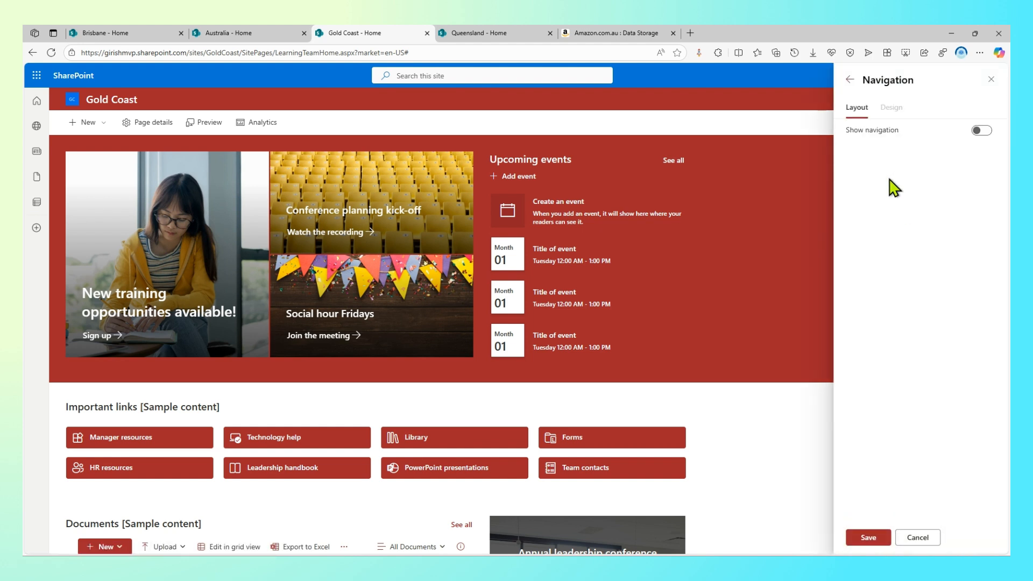
pyautogui.click(982, 131)
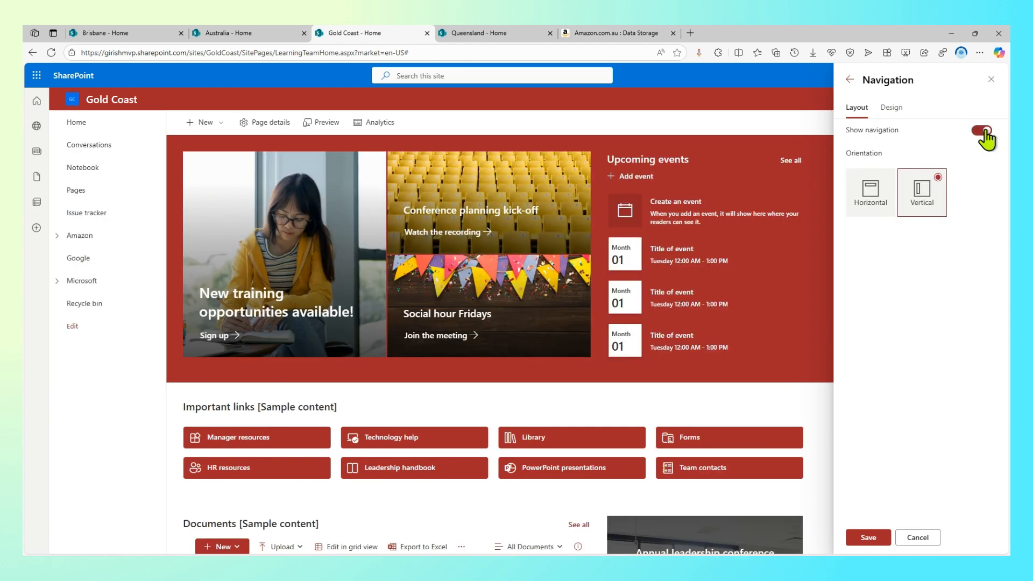
pyautogui.click(899, 116)
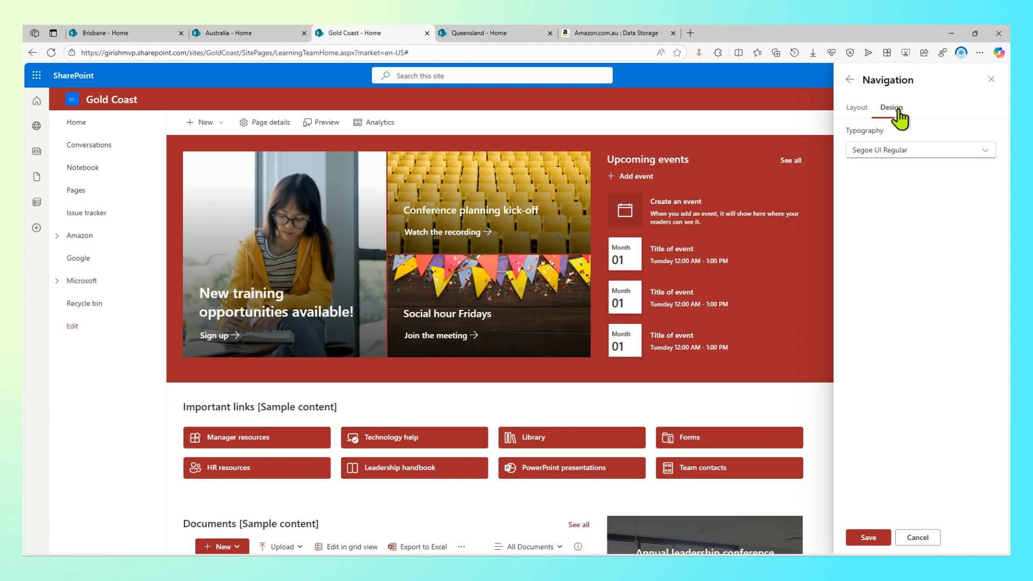
pyautogui.click(890, 153)
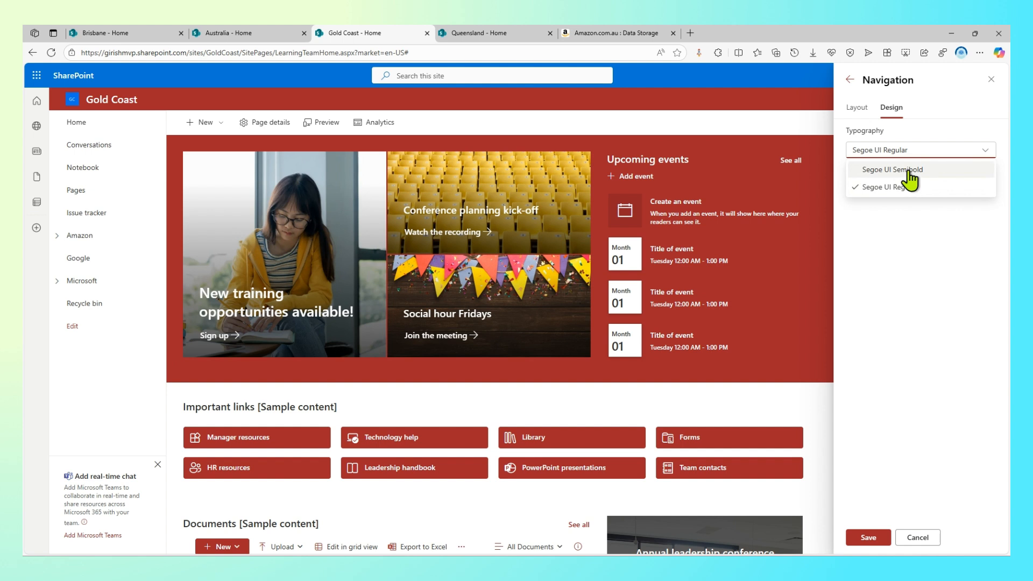
pyautogui.click(909, 171)
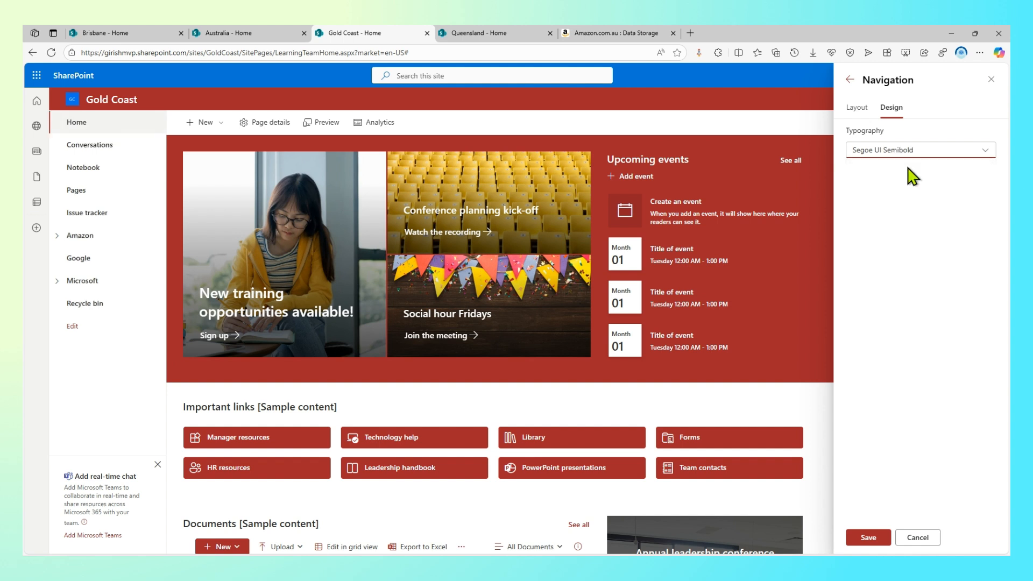
pyautogui.click(882, 540)
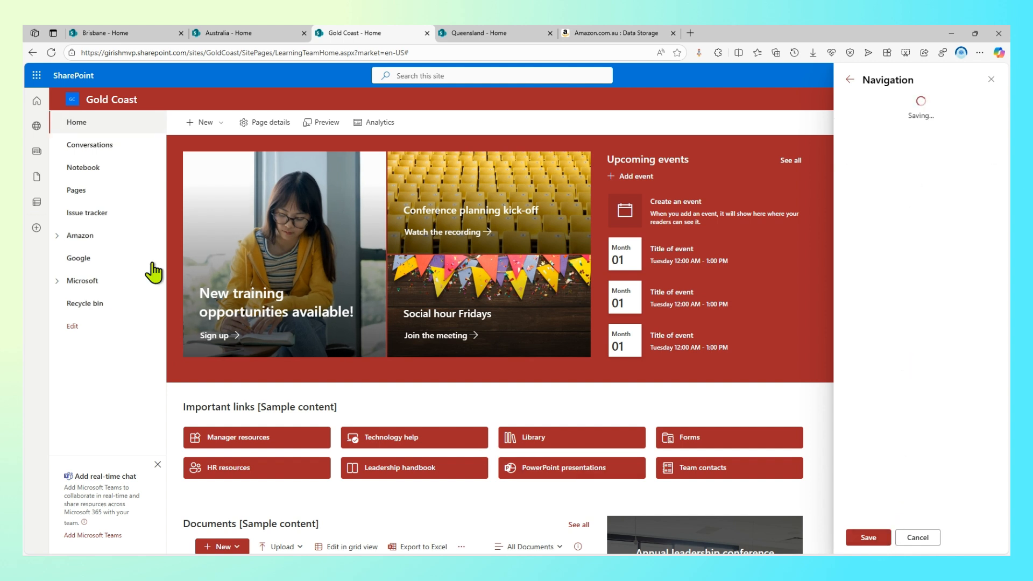
# Set the Gold Coast navigation orientation to Horizontal in Change the look and save
pyautogui.click(57, 236)
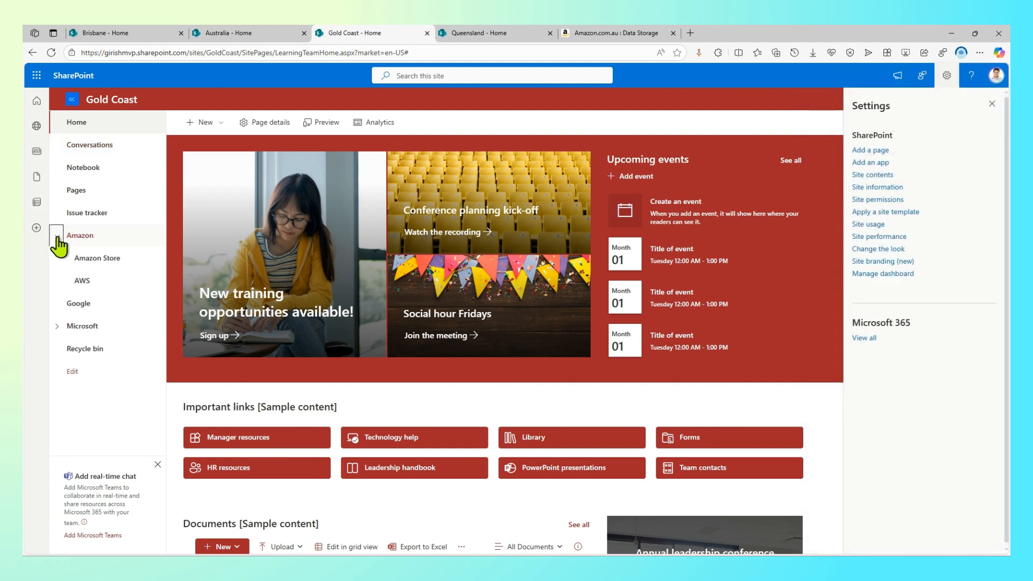
pyautogui.click(57, 236)
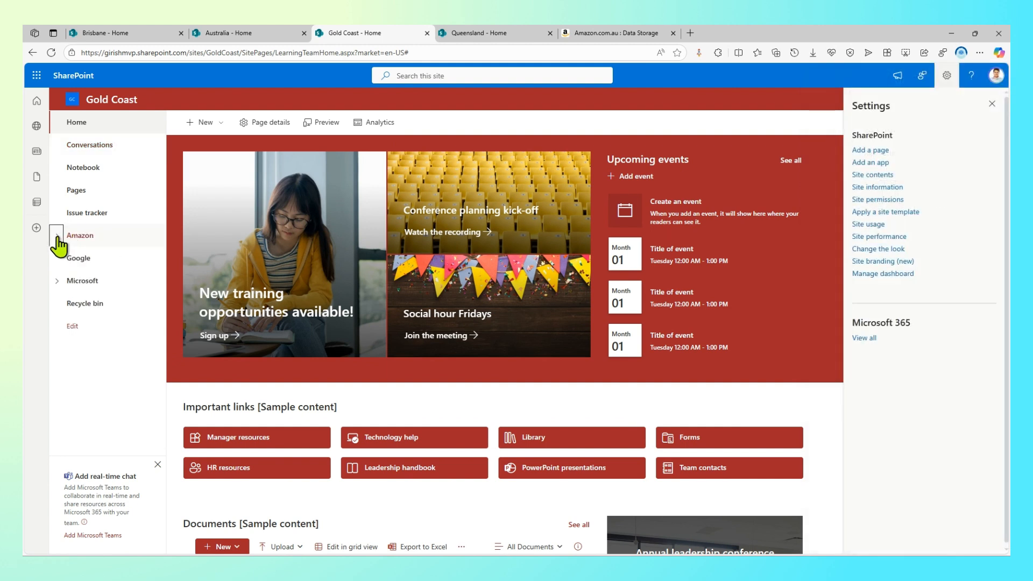
pyautogui.click(885, 249)
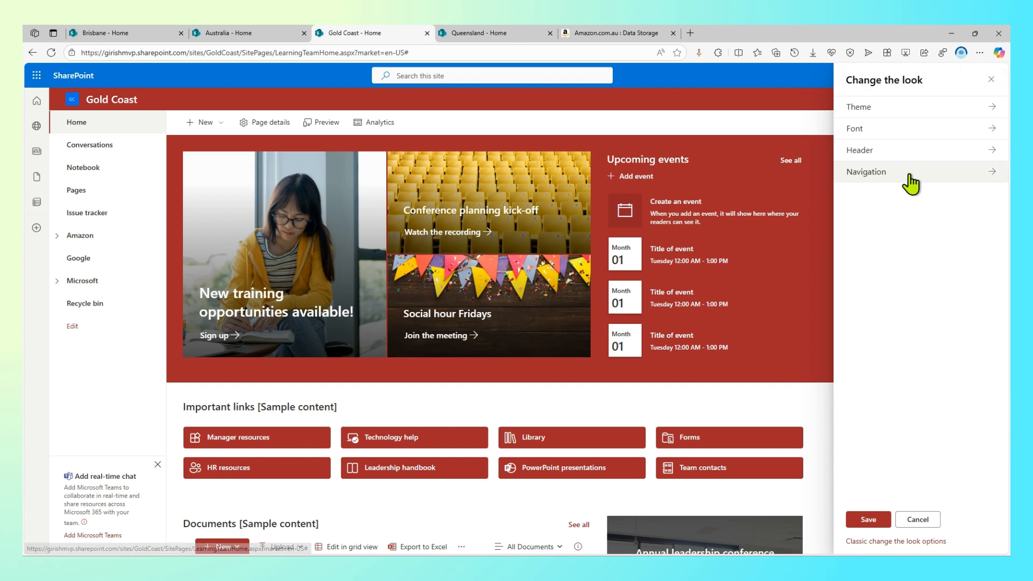
pyautogui.click(855, 172)
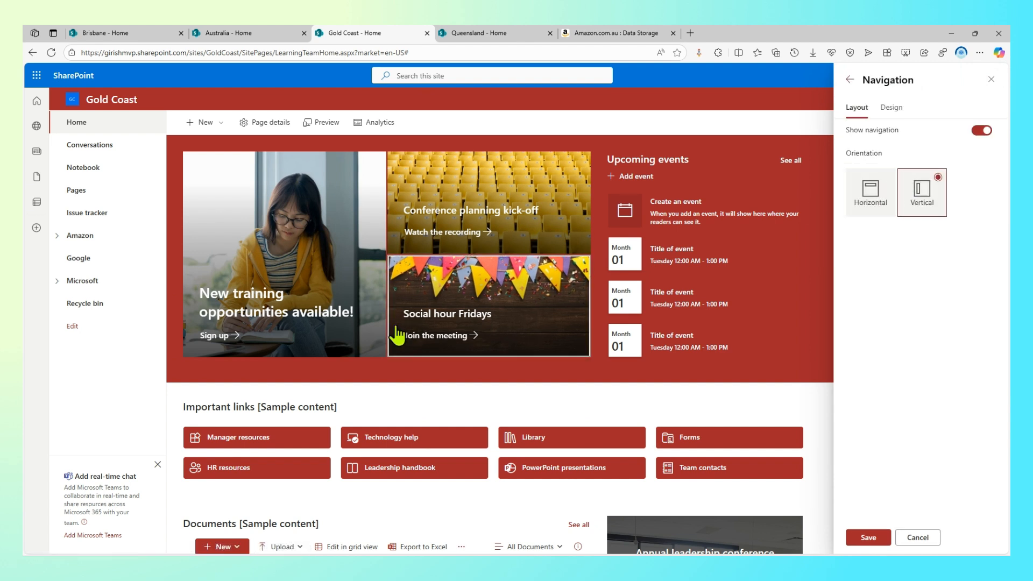
pyautogui.moveTo(57, 136)
pyautogui.mouseDown()
pyautogui.moveTo(86, 345)
pyautogui.moveTo(111, 377)
pyautogui.mouseUp()
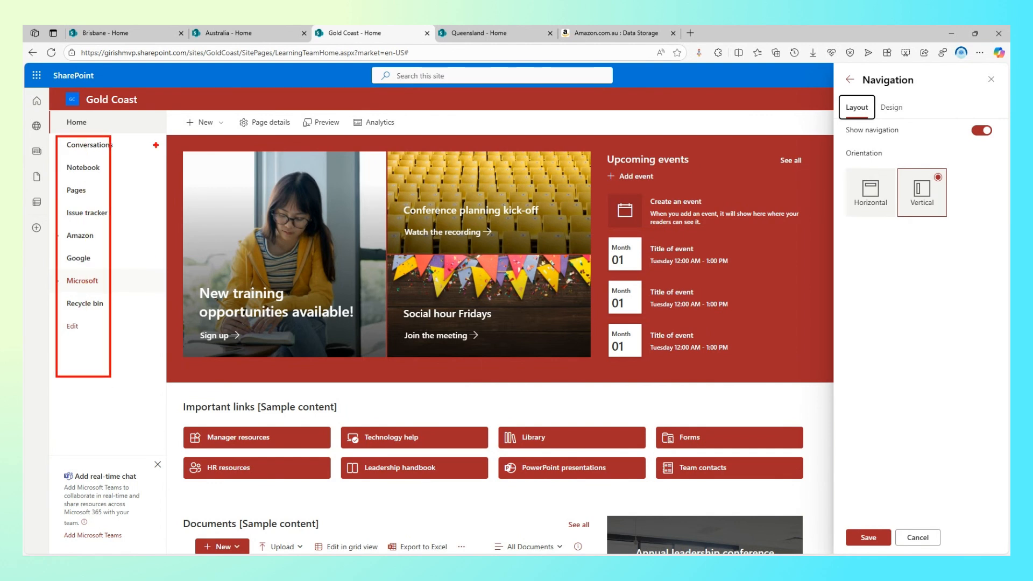
pyautogui.moveTo(124, 148); pyautogui.dragTo(228, 113)
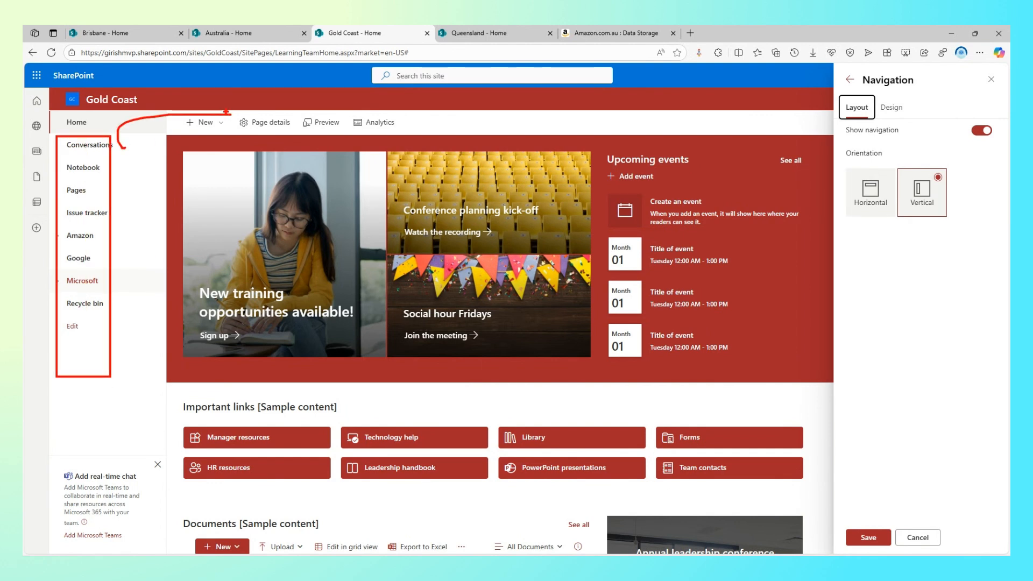
pyautogui.click(889, 189)
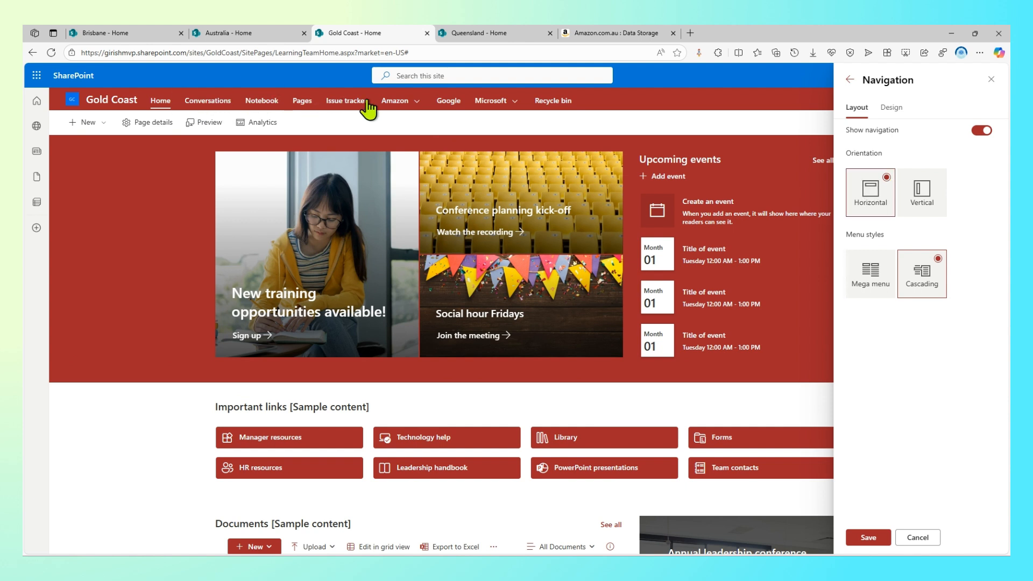
pyautogui.click(868, 537)
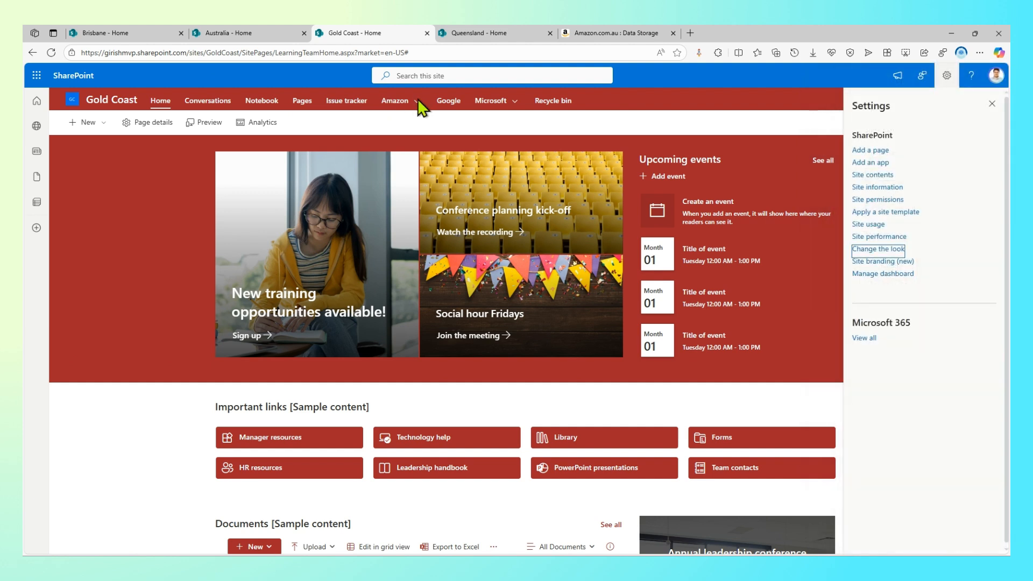
# Switch the Gold Coast top navigation to the Mega menu style and save it
pyautogui.moveTo(517, 102)
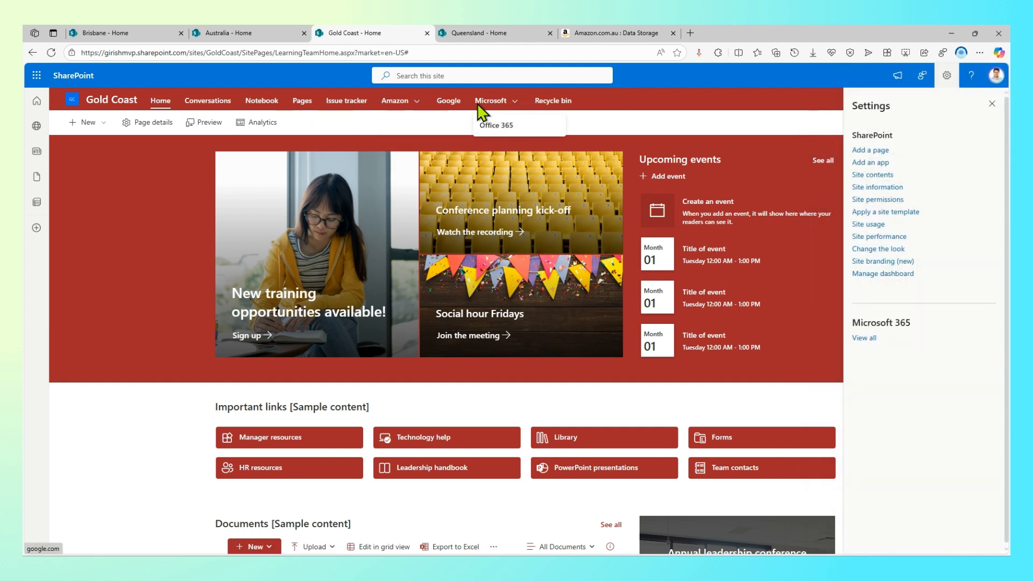
pyautogui.click(901, 251)
pyautogui.click(977, 172)
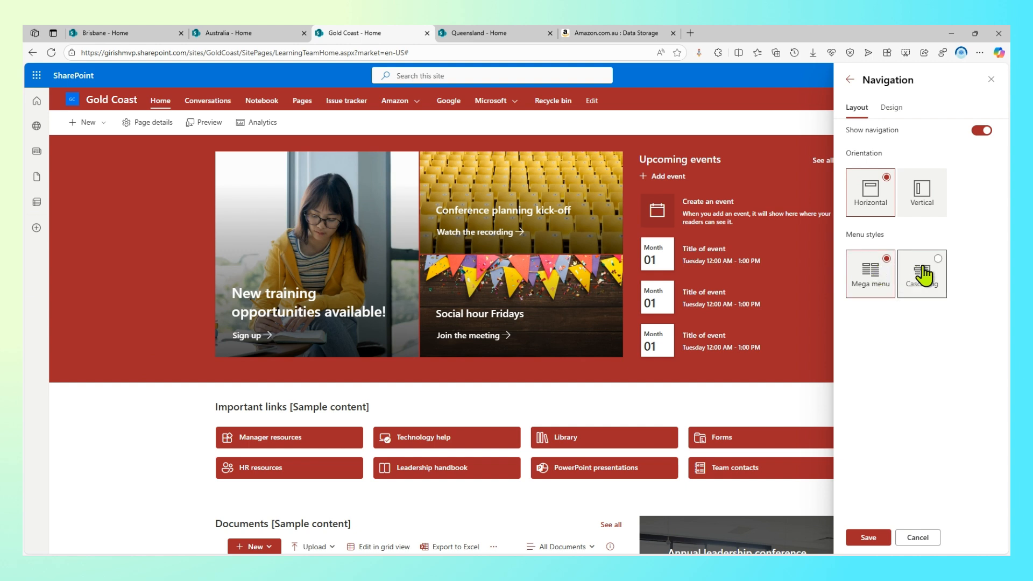
pyautogui.click(873, 538)
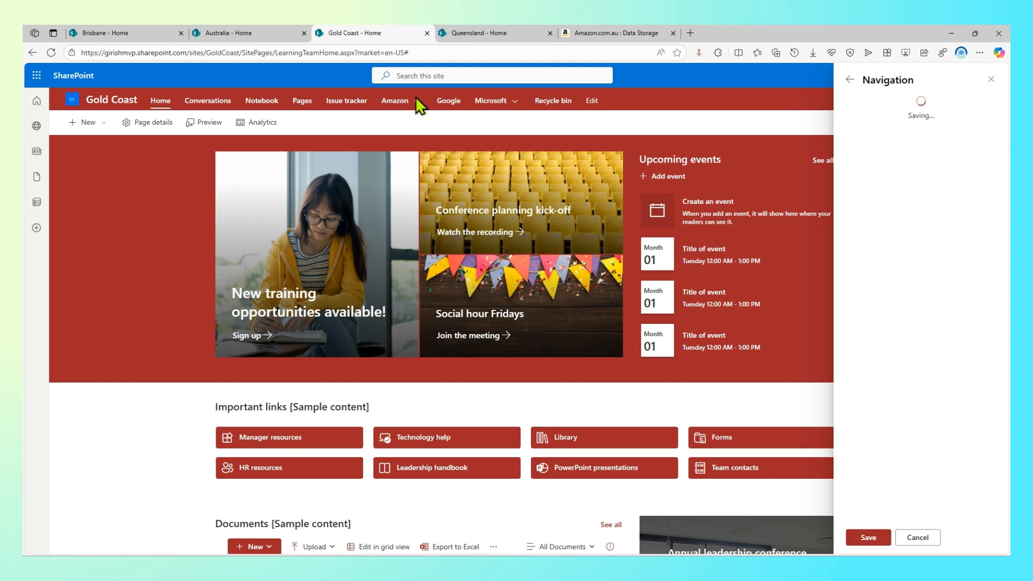
# Check the Amazon and Microsoft mega menus, then start editing the site navigation
pyautogui.moveTo(410, 107)
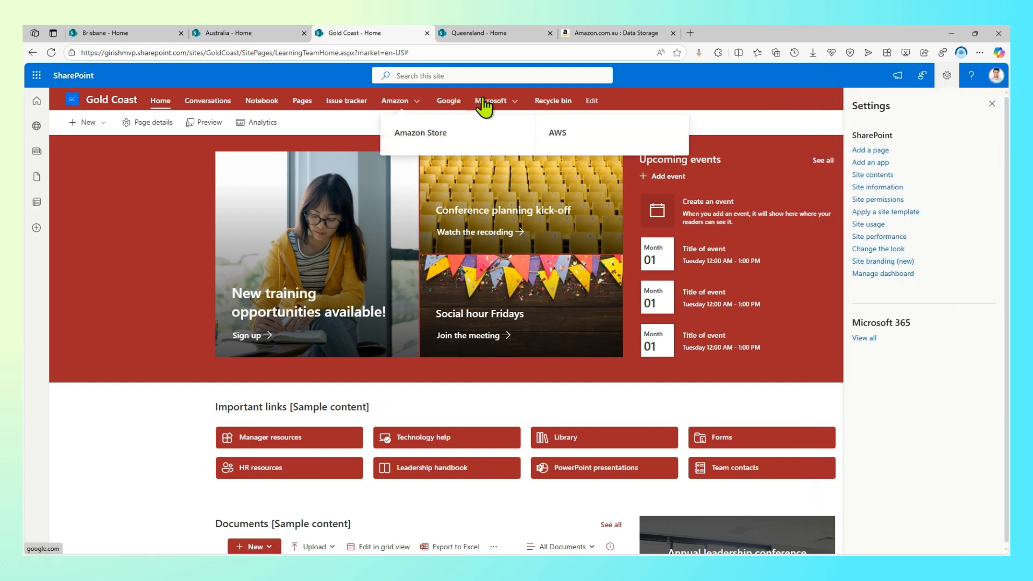
pyautogui.moveTo(490, 104)
pyautogui.moveTo(519, 111)
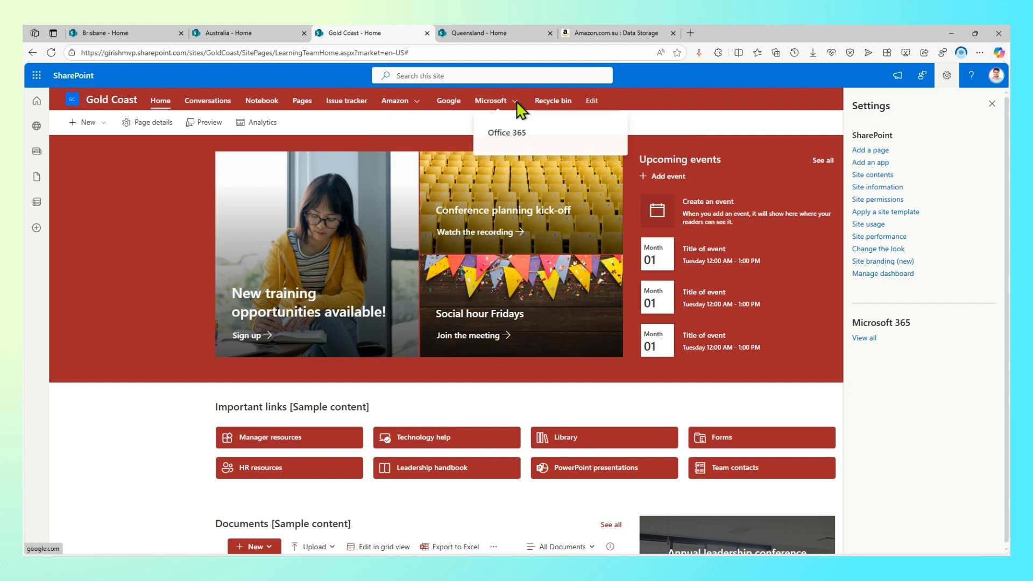
pyautogui.click(593, 102)
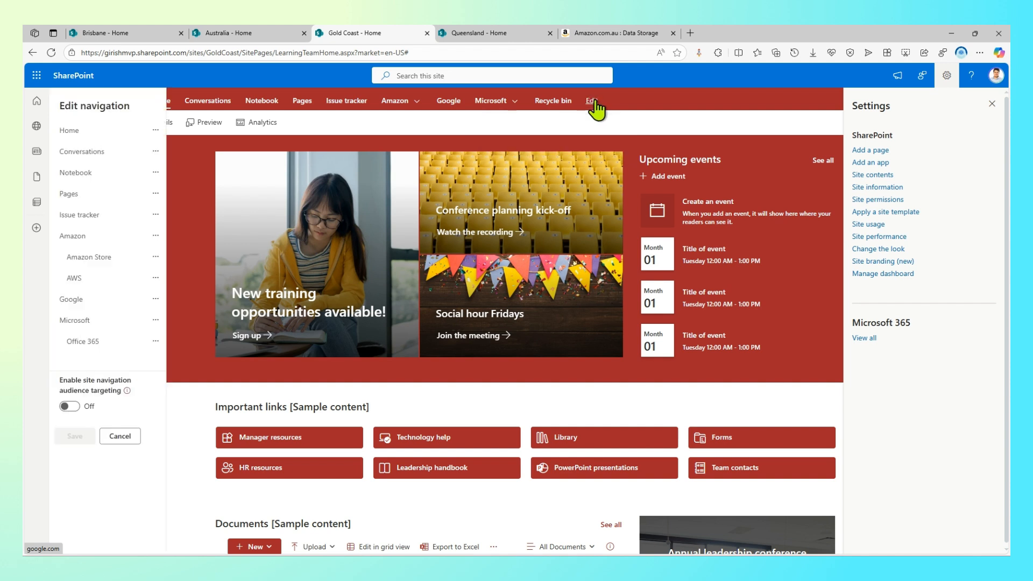
pyautogui.click(112, 352)
pyautogui.click(220, 340)
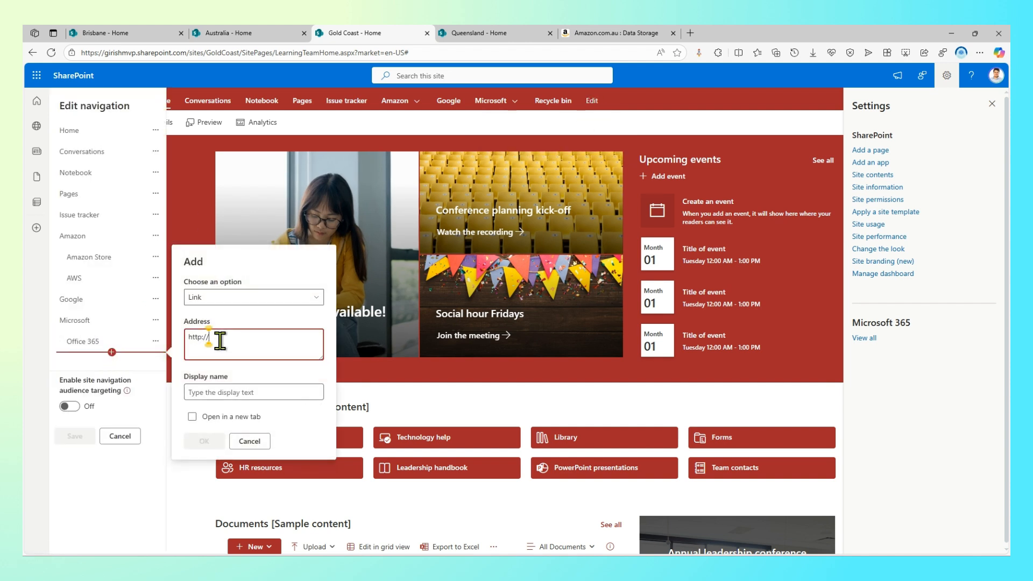
pyautogui.hotkey('ctrl', 'a')
pyautogui.write('http://google.com')
pyautogui.click(259, 392)
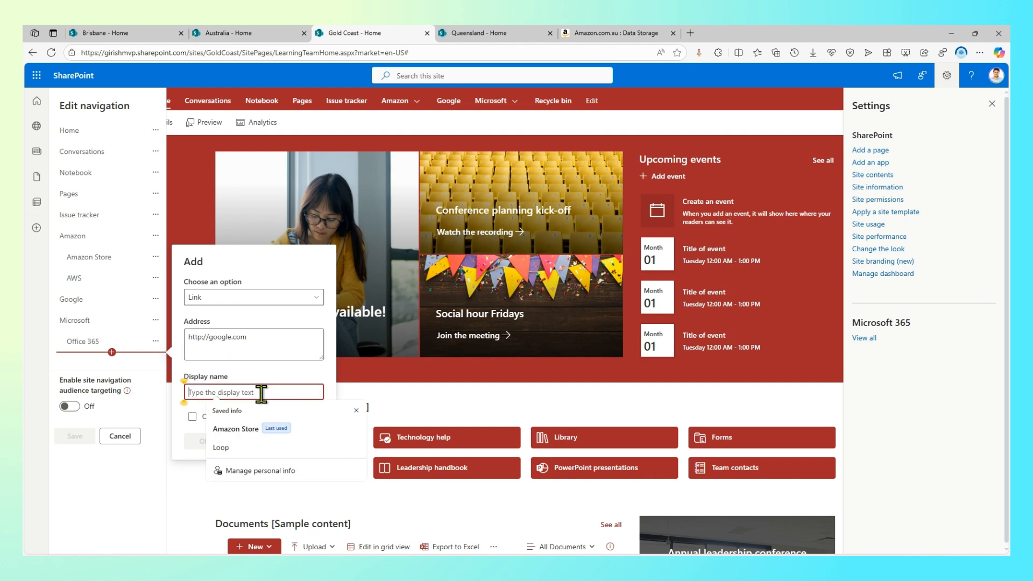
pyautogui.write('Azure')
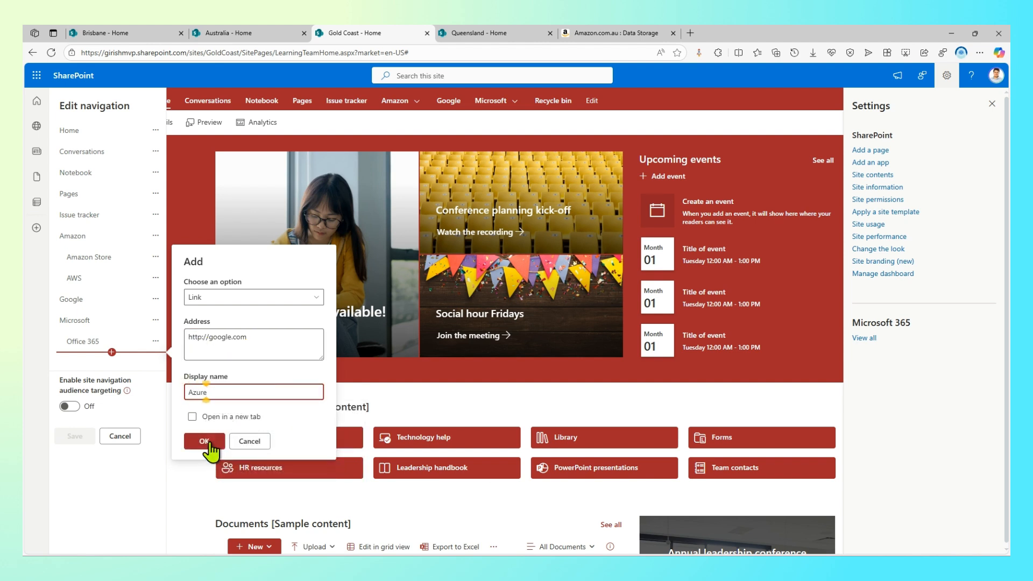
pyautogui.click(206, 442)
pyautogui.click(111, 373)
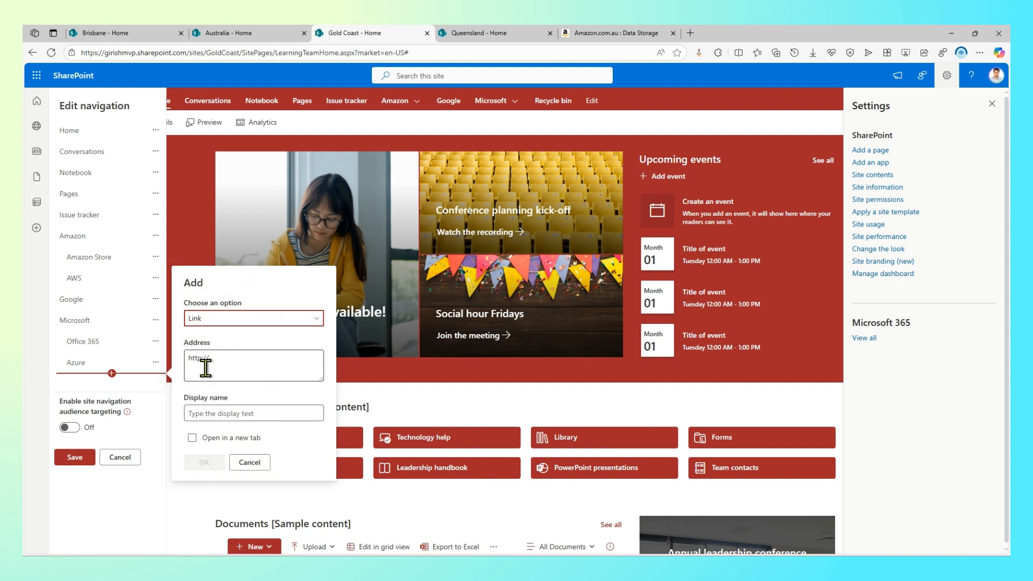
pyautogui.write('http://google.com')
pyautogui.click(239, 410)
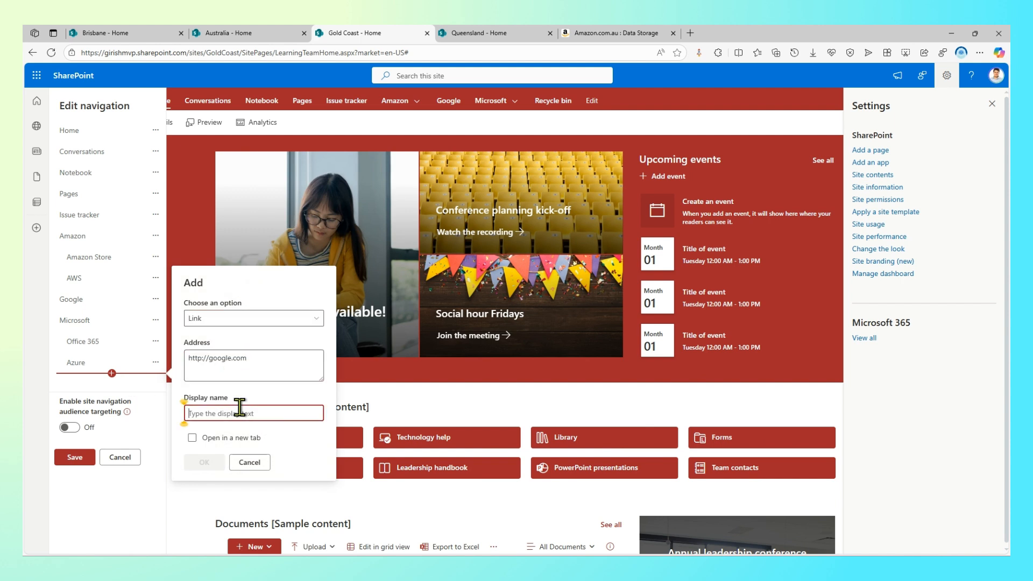
pyautogui.write('Storage Ac')
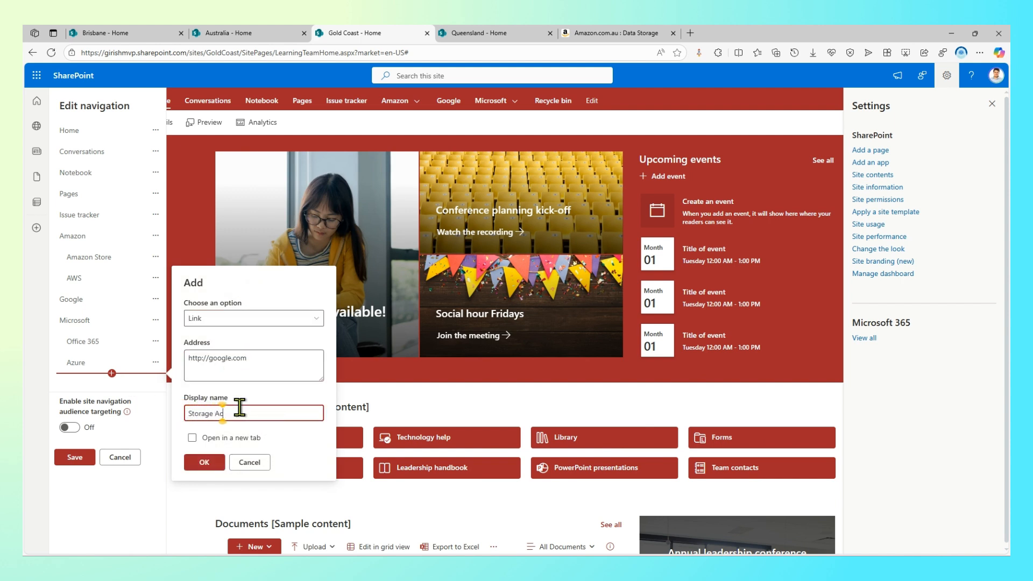
pyautogui.write('count')
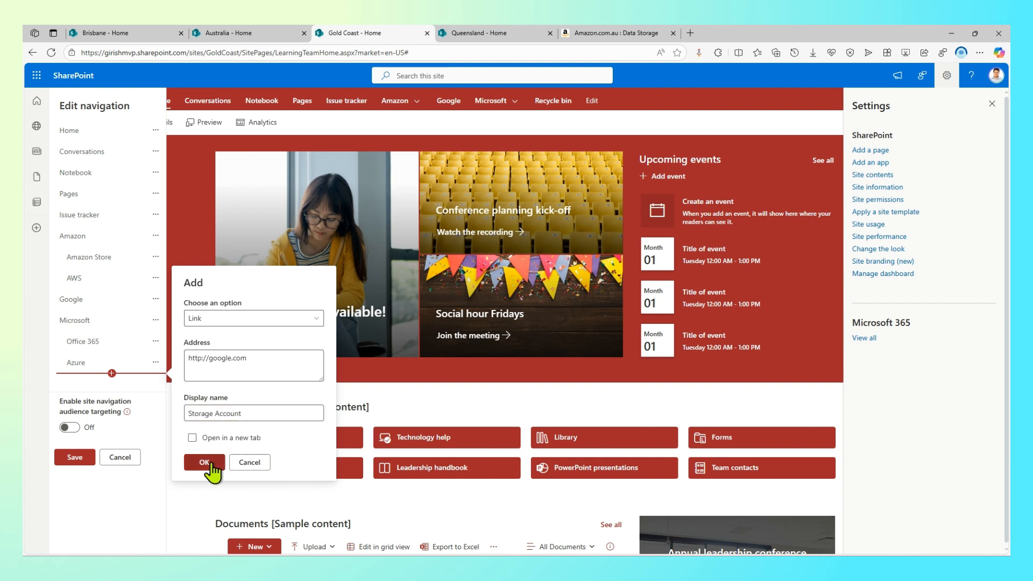
pyautogui.click(205, 462)
pyautogui.click(112, 395)
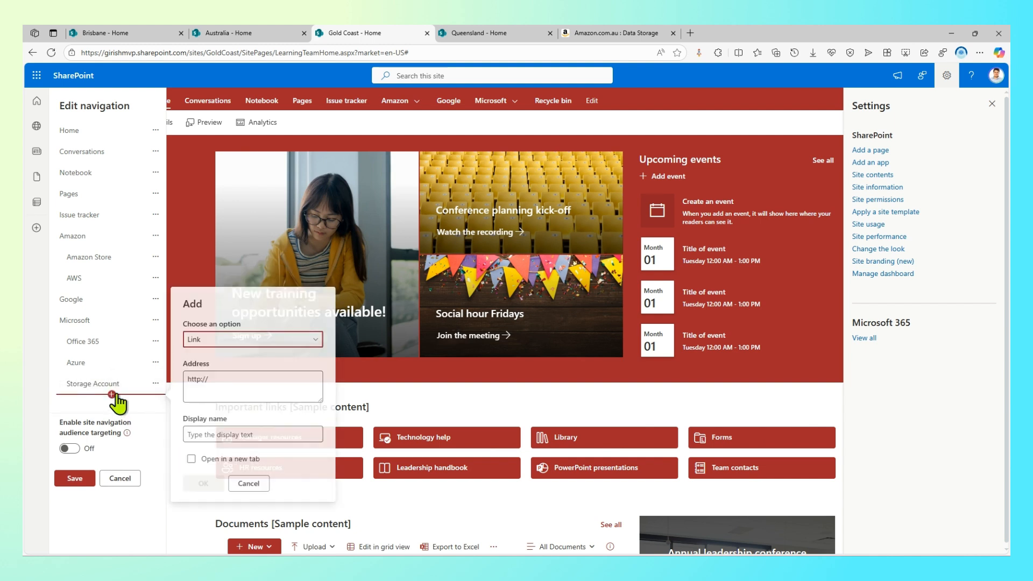
pyautogui.click(238, 386)
pyautogui.write('http://google.com')
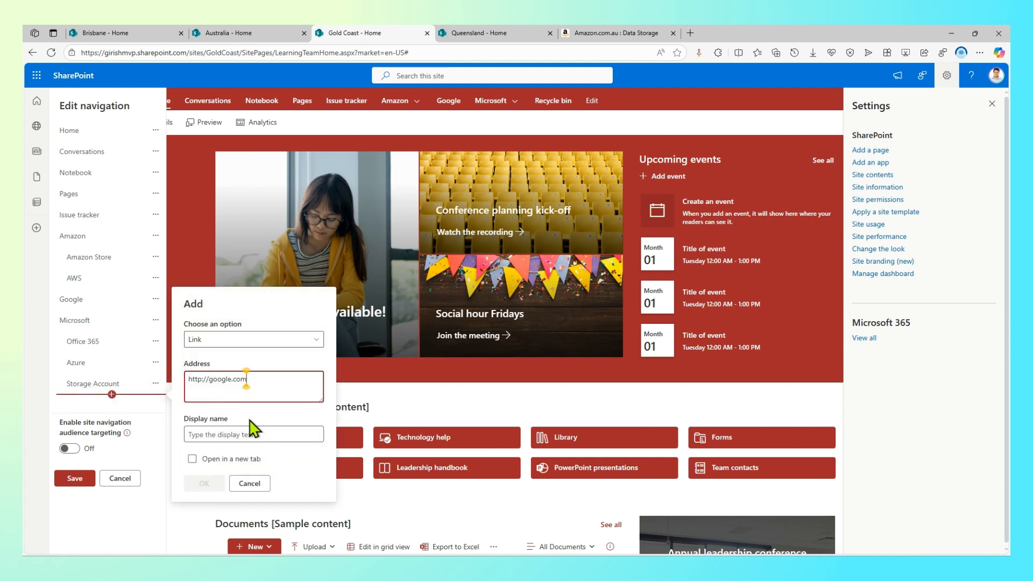
pyautogui.click(246, 430)
pyautogui.write('Al')
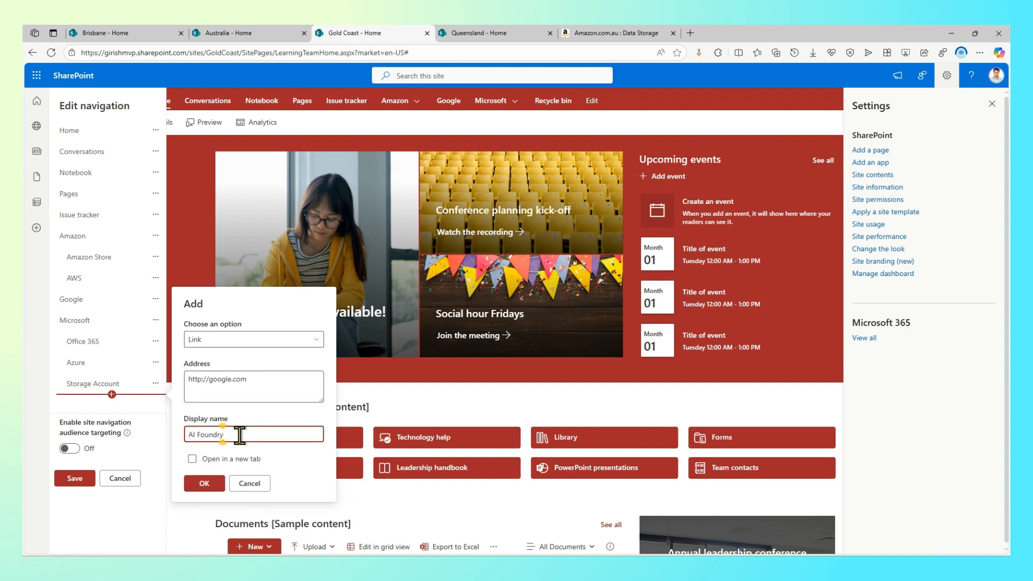
pyautogui.write(' Foundry')
pyautogui.click(204, 483)
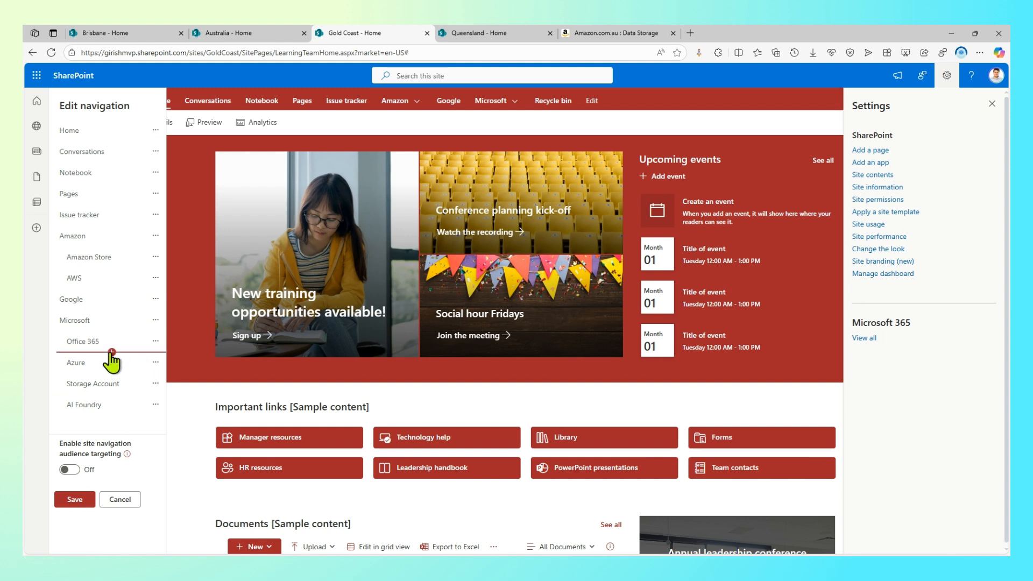
pyautogui.click(111, 353)
pyautogui.click(187, 338)
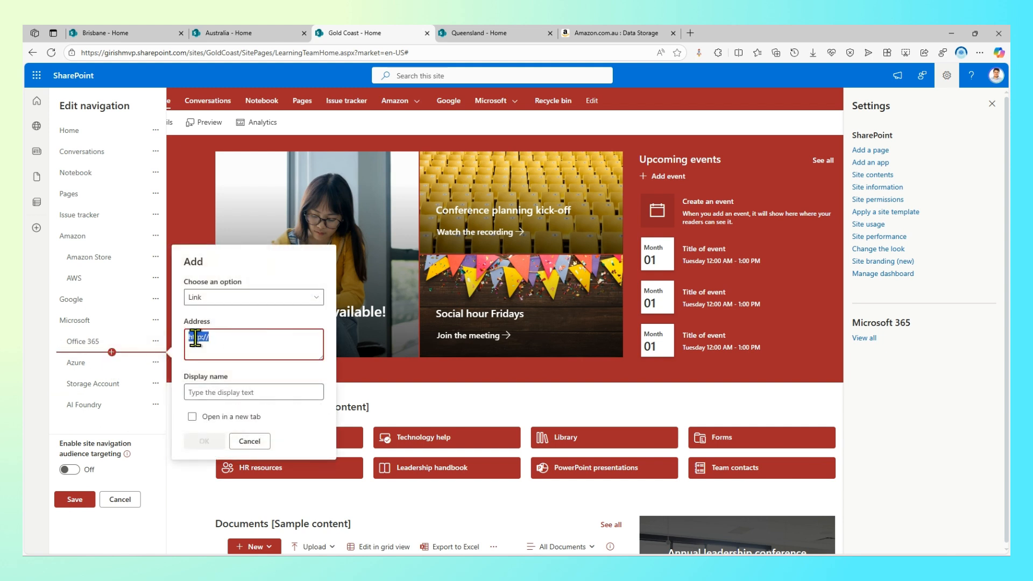
pyautogui.write('http://google.com')
pyautogui.click(259, 393)
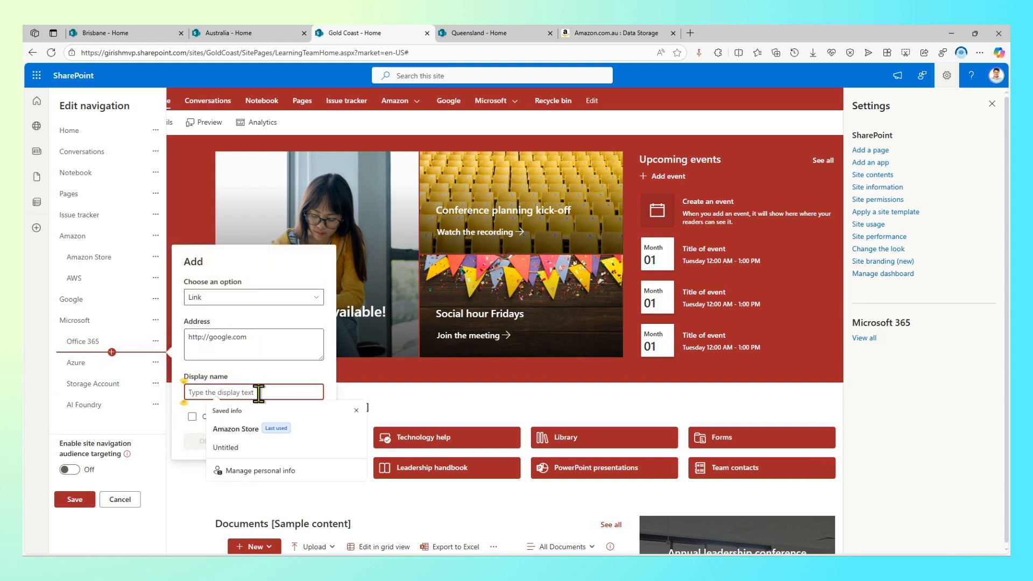
pyautogui.write('Office Online')
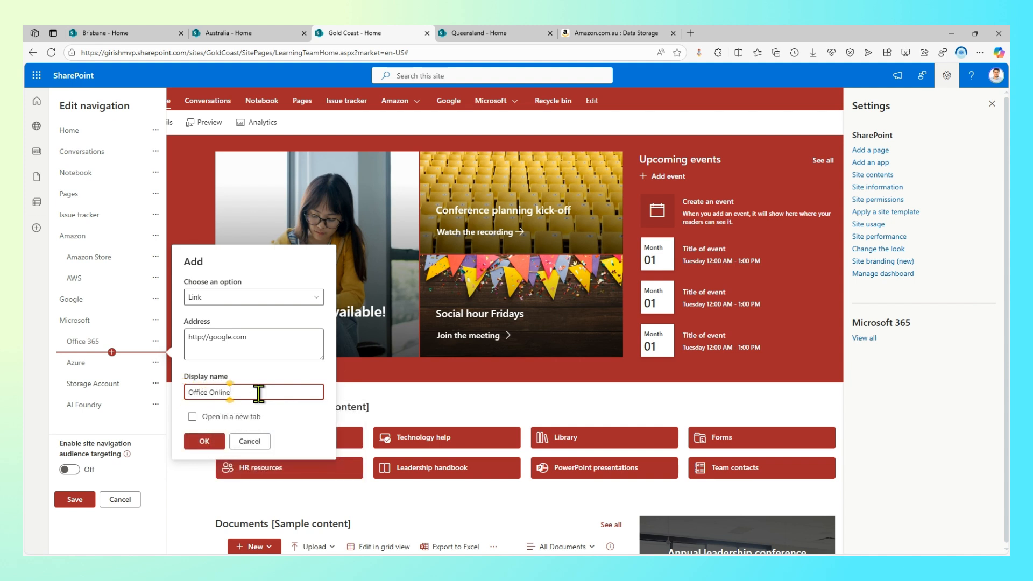
pyautogui.click(204, 440)
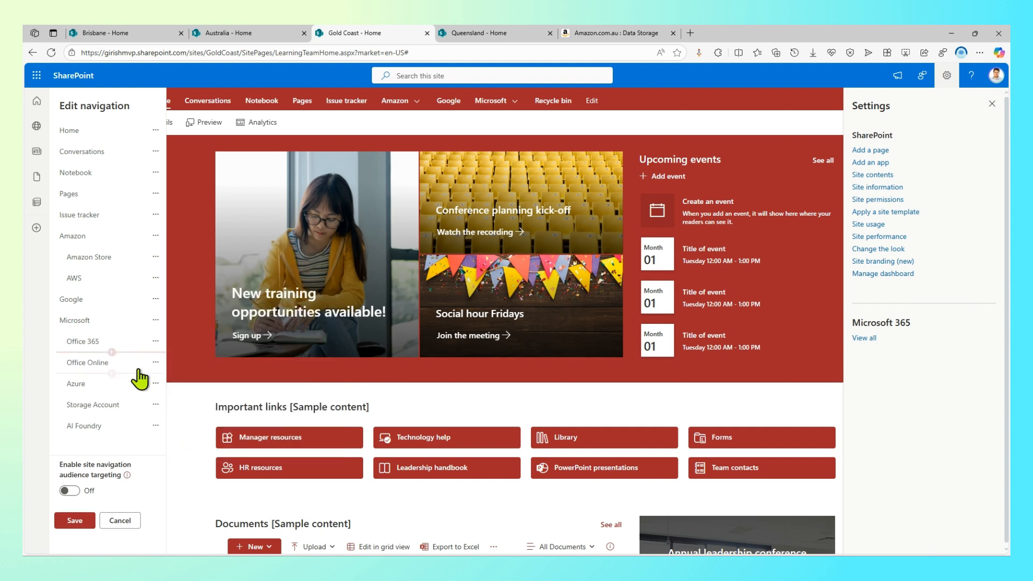
pyautogui.click(111, 373)
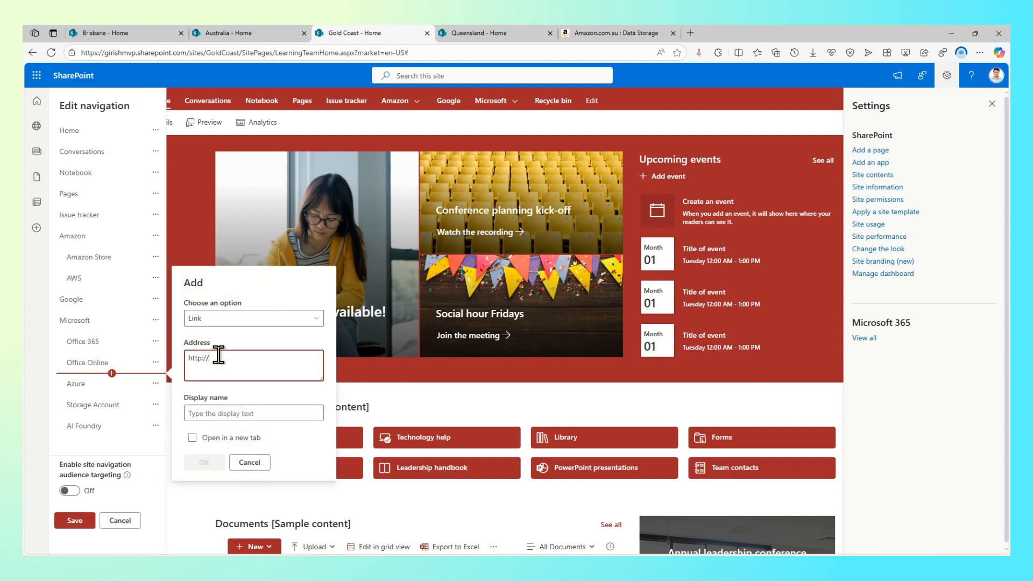
pyautogui.moveTo(215, 355); pyautogui.dragTo(153, 355)
pyautogui.write('http://google.com')
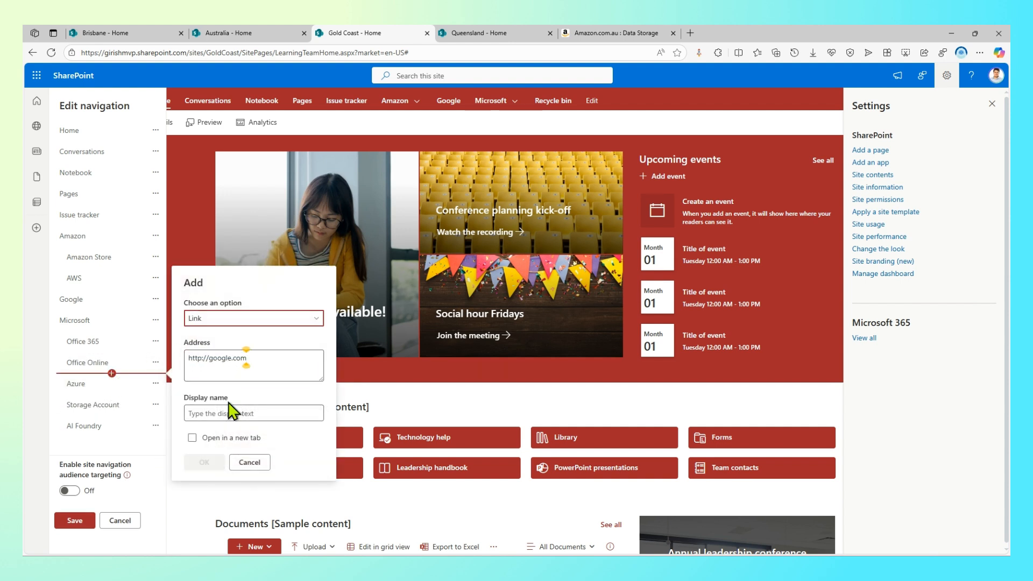
pyautogui.click(229, 412)
pyautogui.write('Tea')
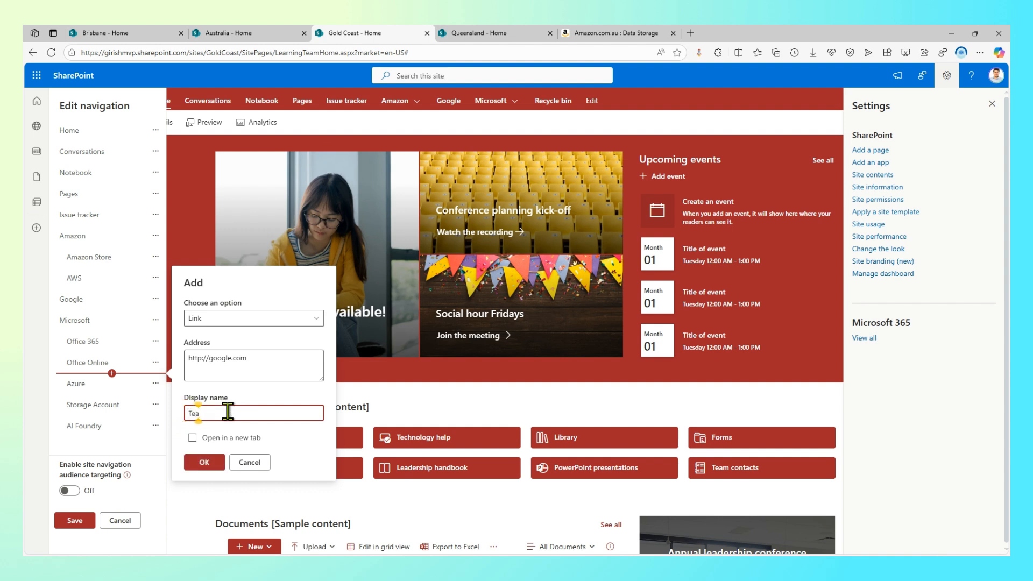
pyautogui.write('ms')
pyautogui.click(214, 461)
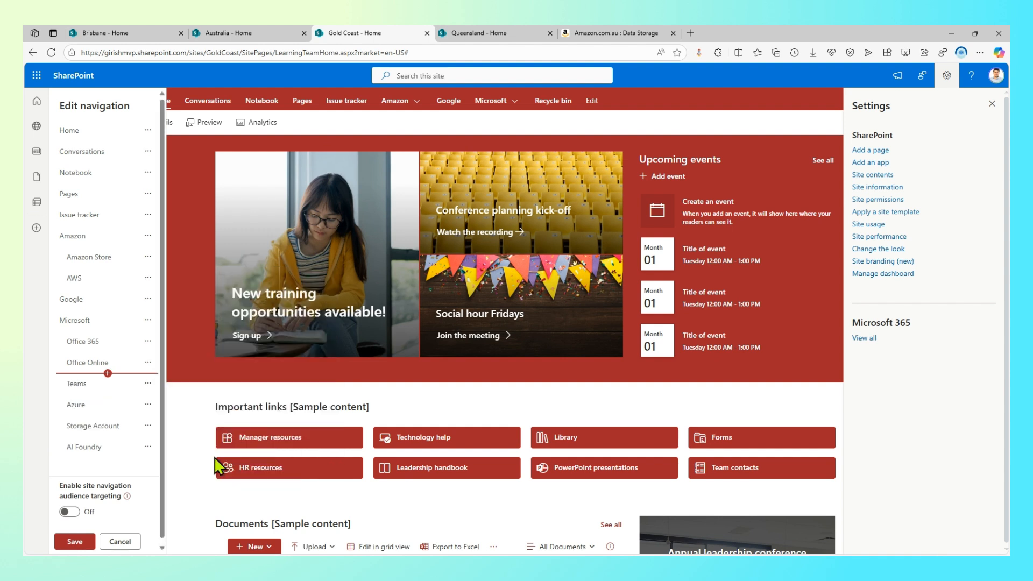
# Make Office Online and Teams sub links of Office 365
pyautogui.click(149, 364)
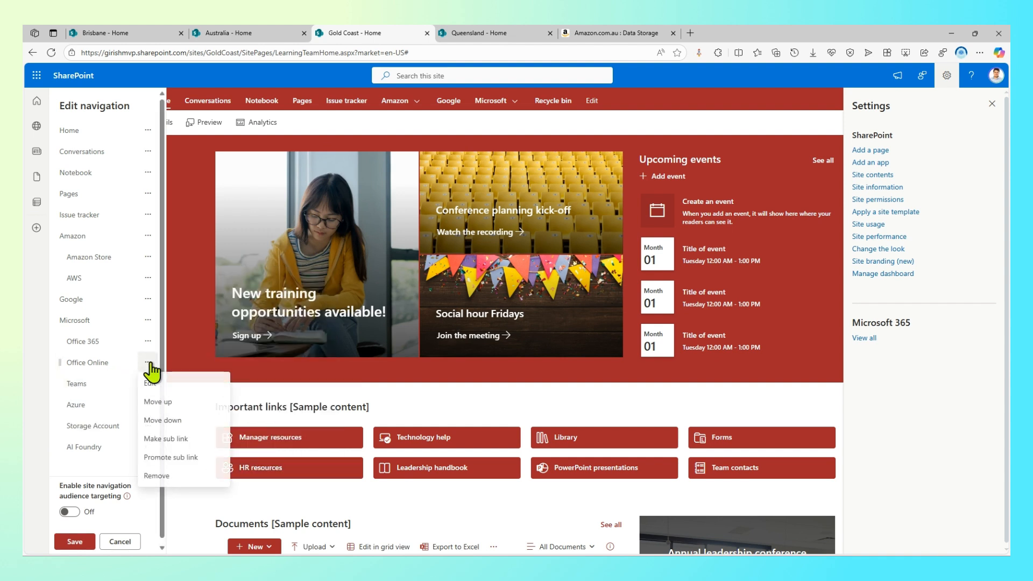
pyautogui.click(183, 439)
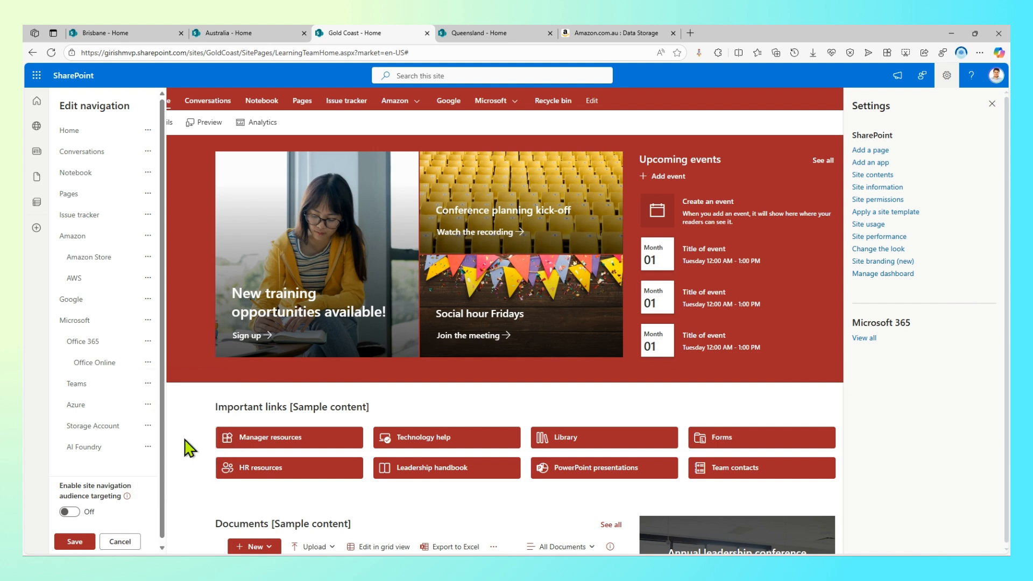
pyautogui.click(148, 383)
pyautogui.click(181, 461)
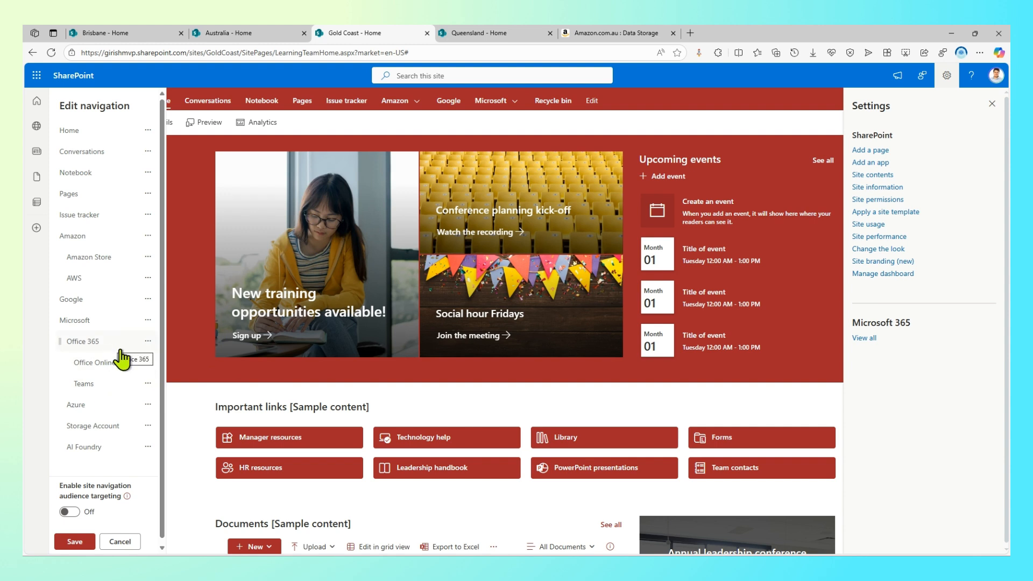
pyautogui.click(148, 363)
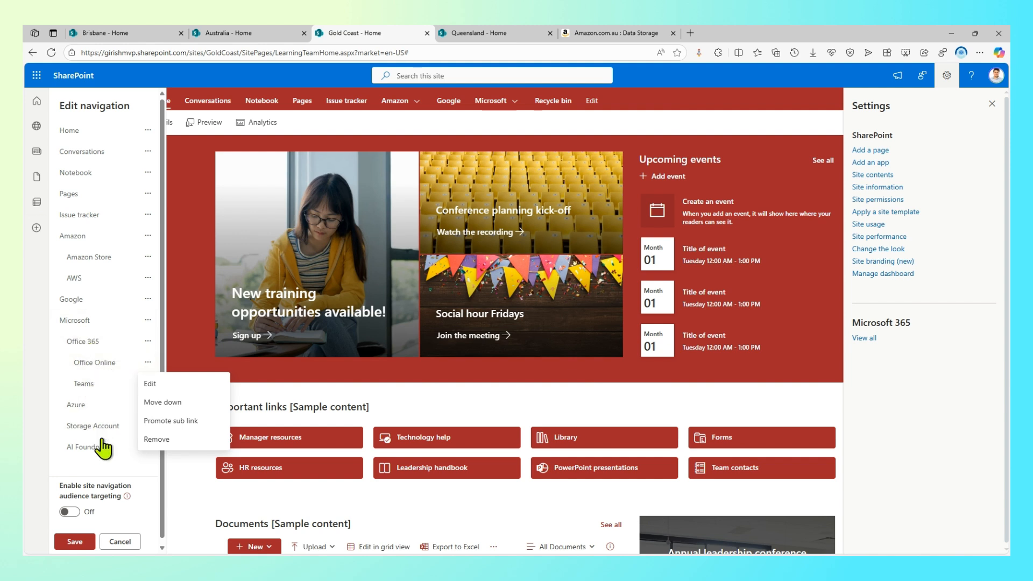
# Make Storage Account and AI Foundry sub links of Azure and save the navigation
pyautogui.click(148, 447)
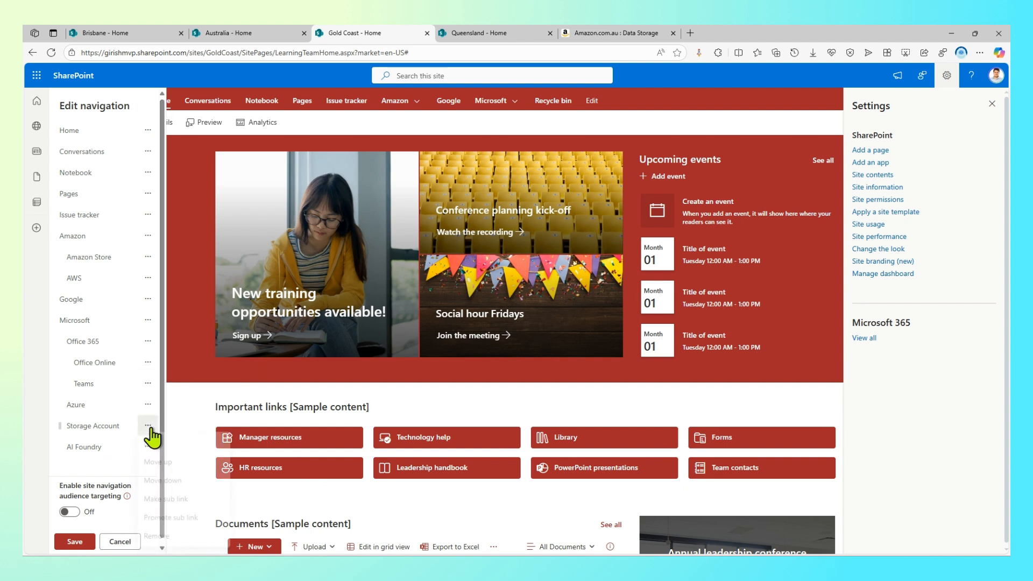
pyautogui.click(168, 504)
pyautogui.click(148, 449)
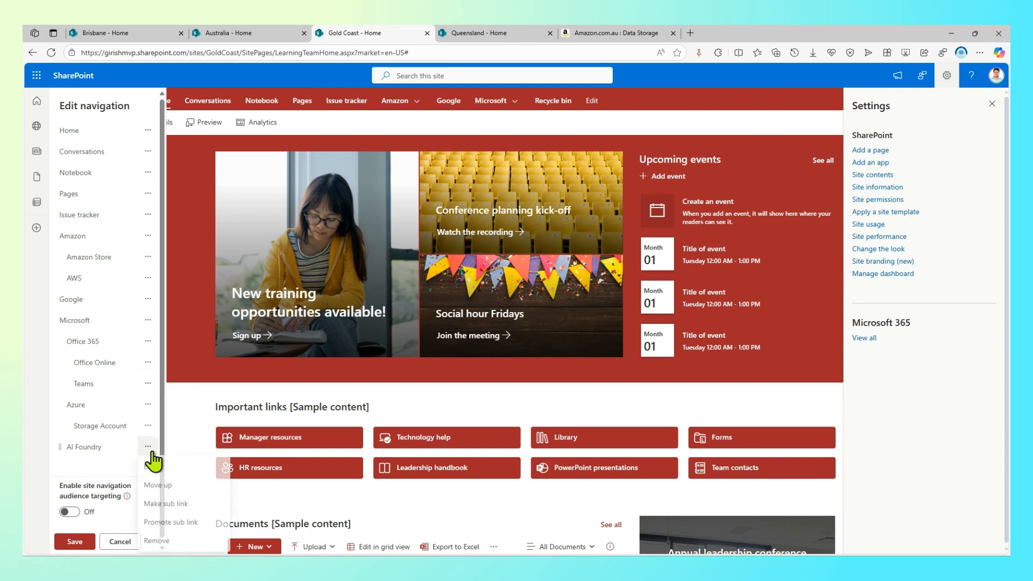
pyautogui.click(161, 503)
pyautogui.click(75, 543)
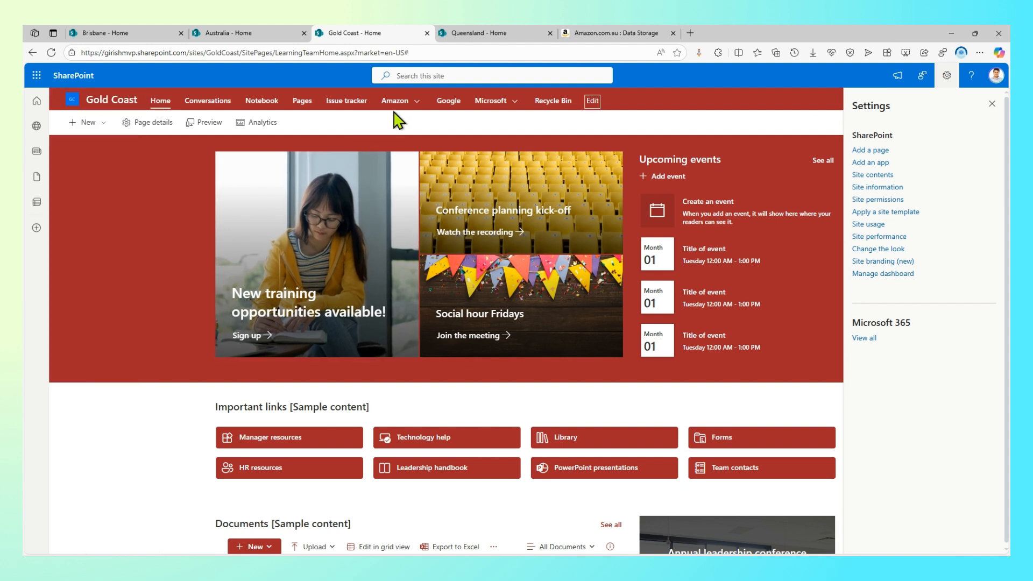
# Preview the Amazon and Microsoft mega menu groups, then switch to the Australia - Home tab
pyautogui.click(409, 104)
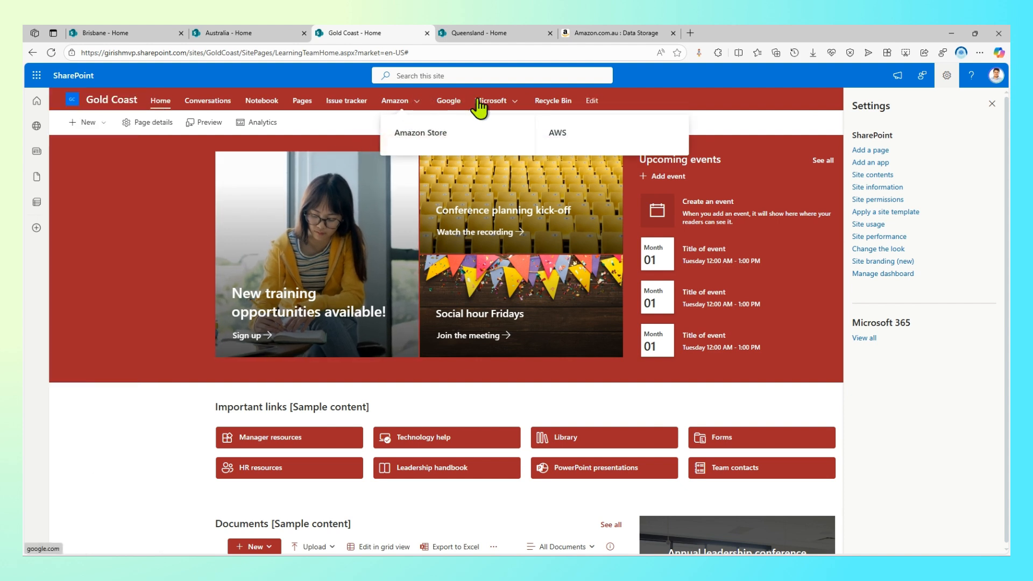
pyautogui.click(515, 100)
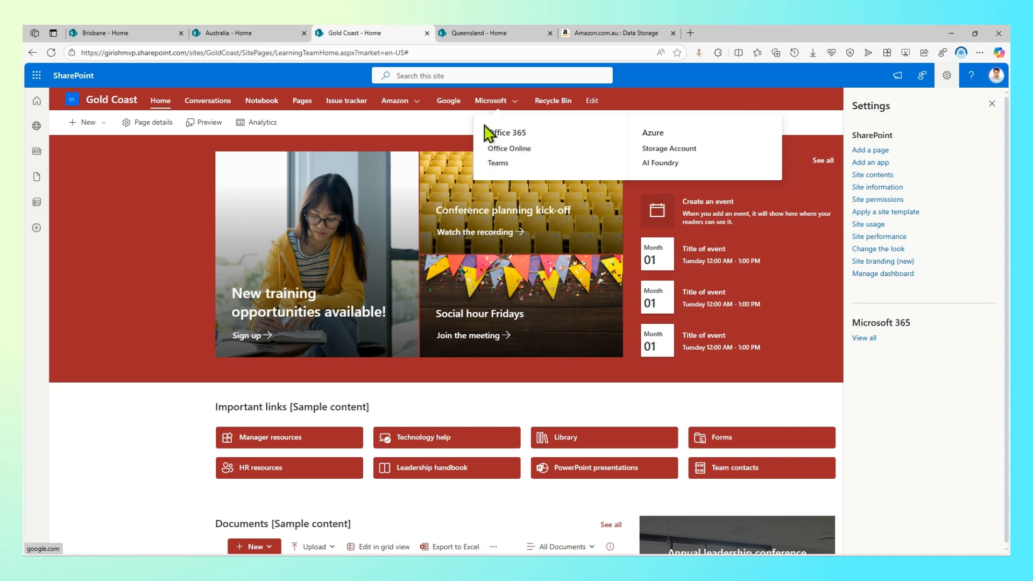
pyautogui.click(238, 33)
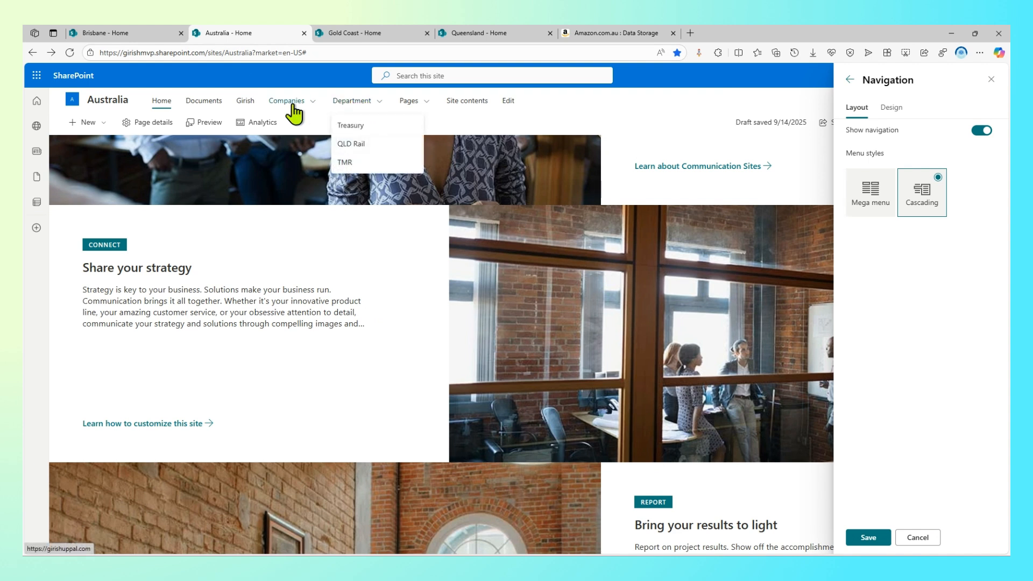
# Switch the Australia site navigation to the Mega menu style and save it
pyautogui.moveTo(293, 106)
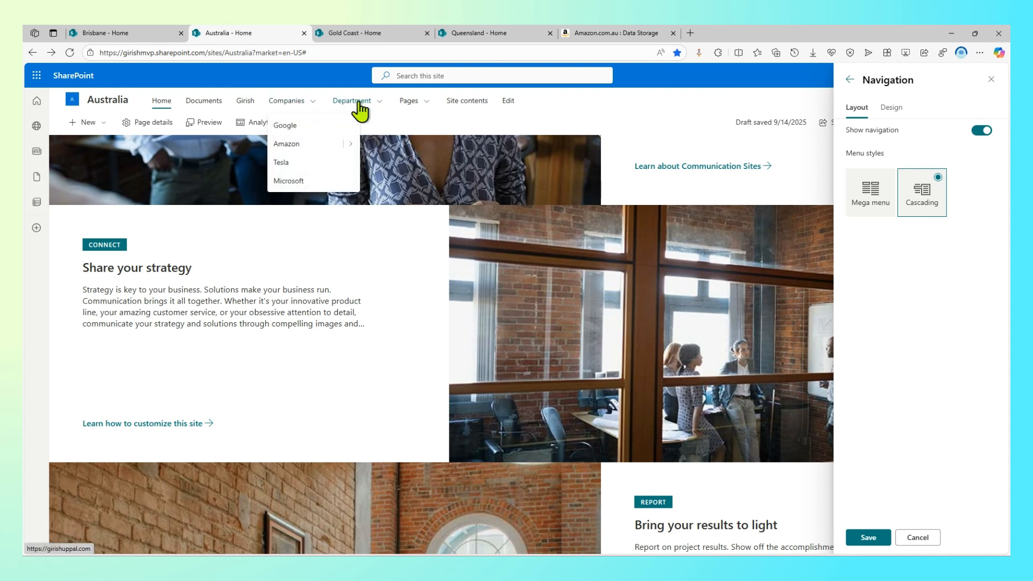
pyautogui.click(886, 195)
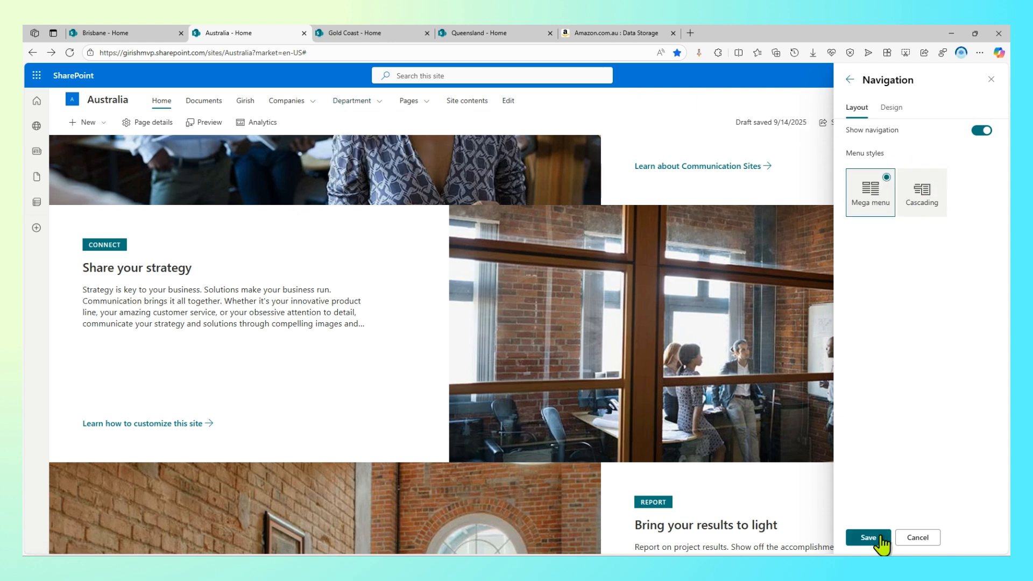
pyautogui.click(868, 538)
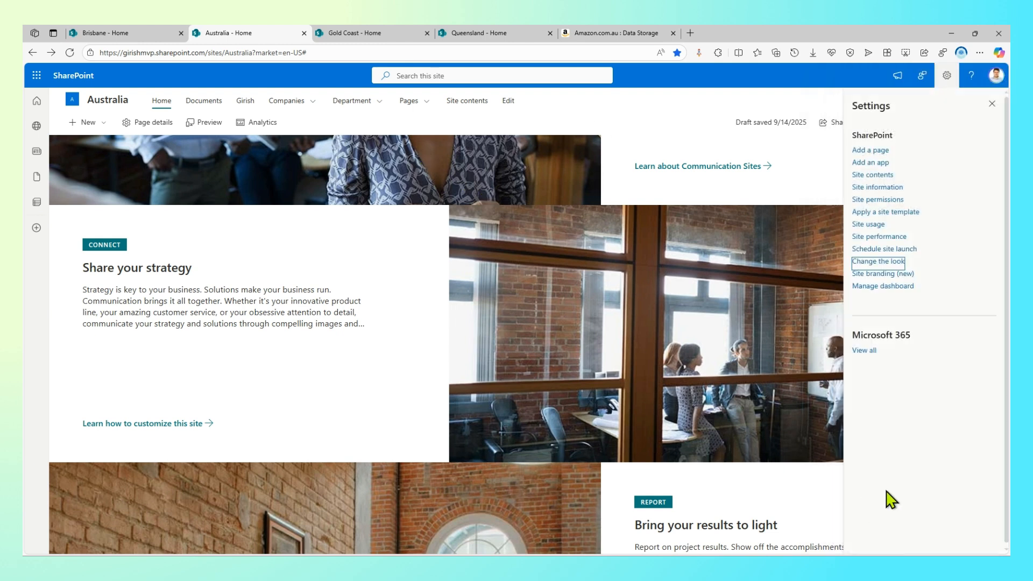
# Set the navigation font to Segoe UI Semibold and save, then preview Companies and open Brisbane
pyautogui.moveTo(366, 105)
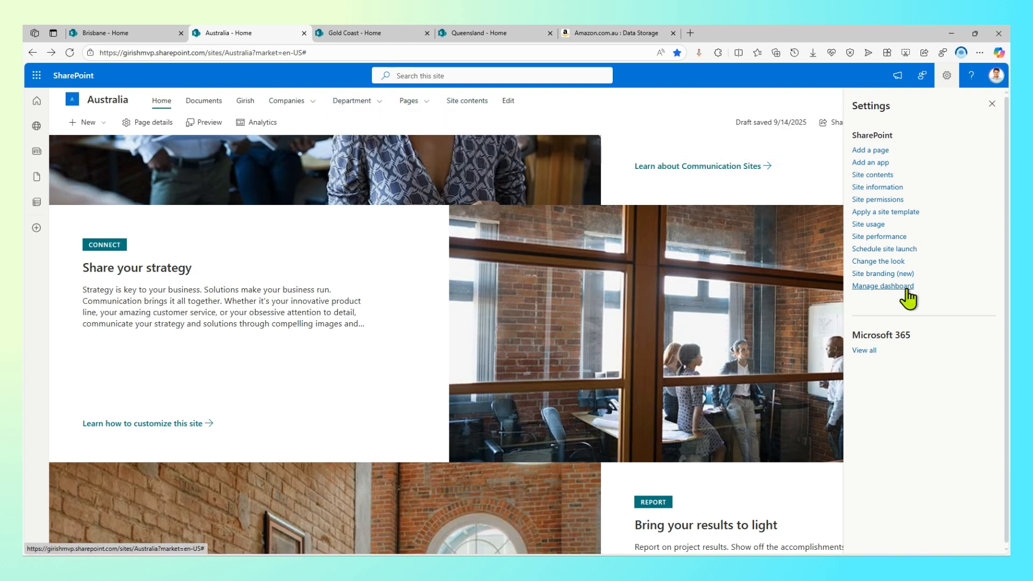
pyautogui.click(900, 261)
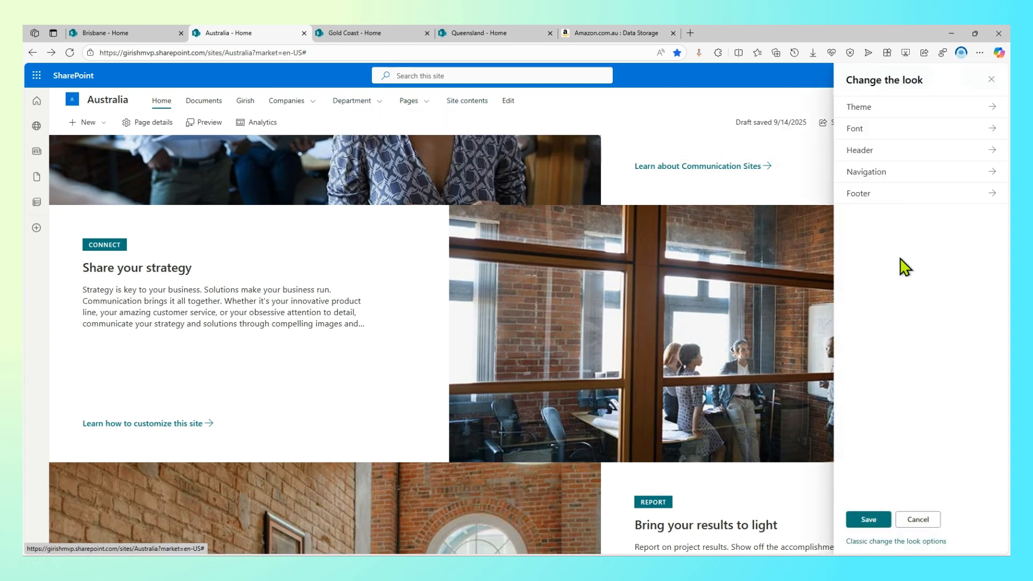
pyautogui.click(895, 175)
pyautogui.click(894, 110)
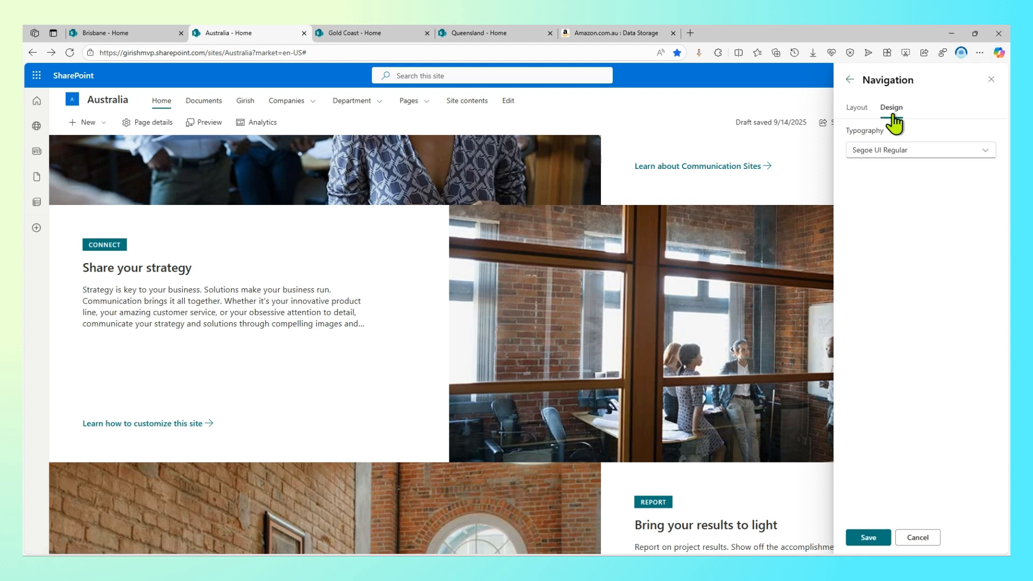
pyautogui.click(895, 152)
pyautogui.click(896, 177)
pyautogui.click(875, 539)
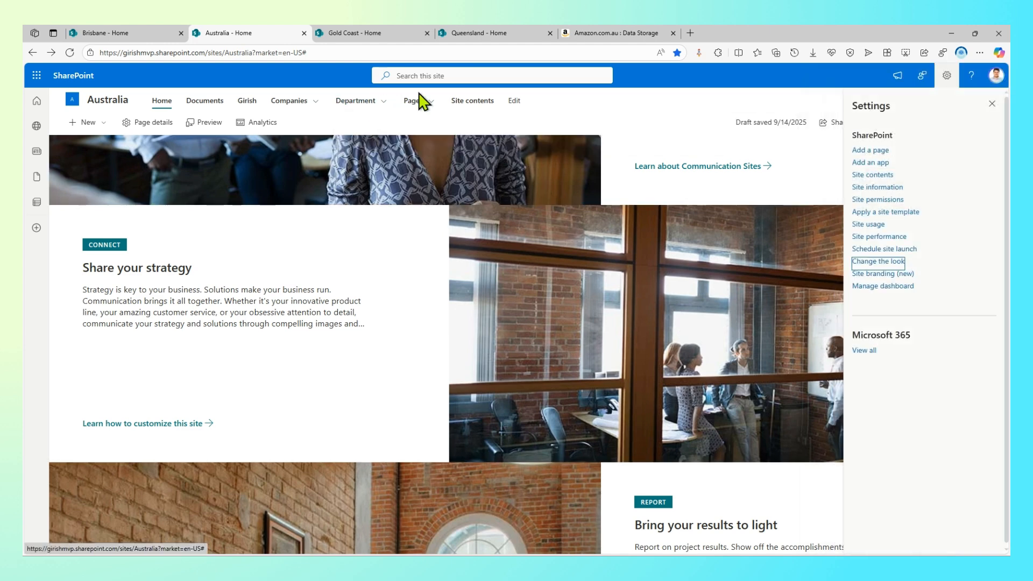
pyautogui.click(296, 102)
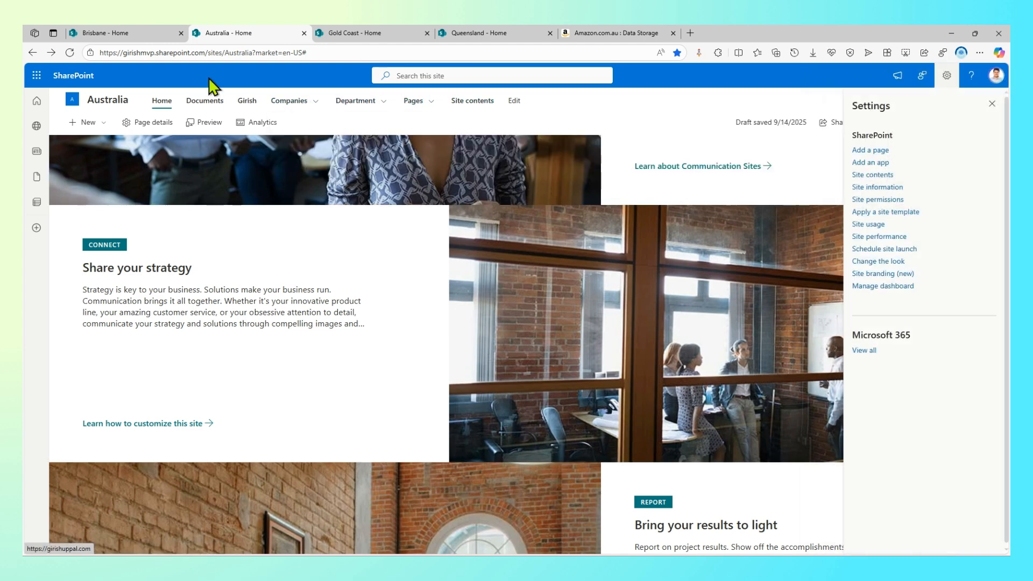
pyautogui.click(128, 34)
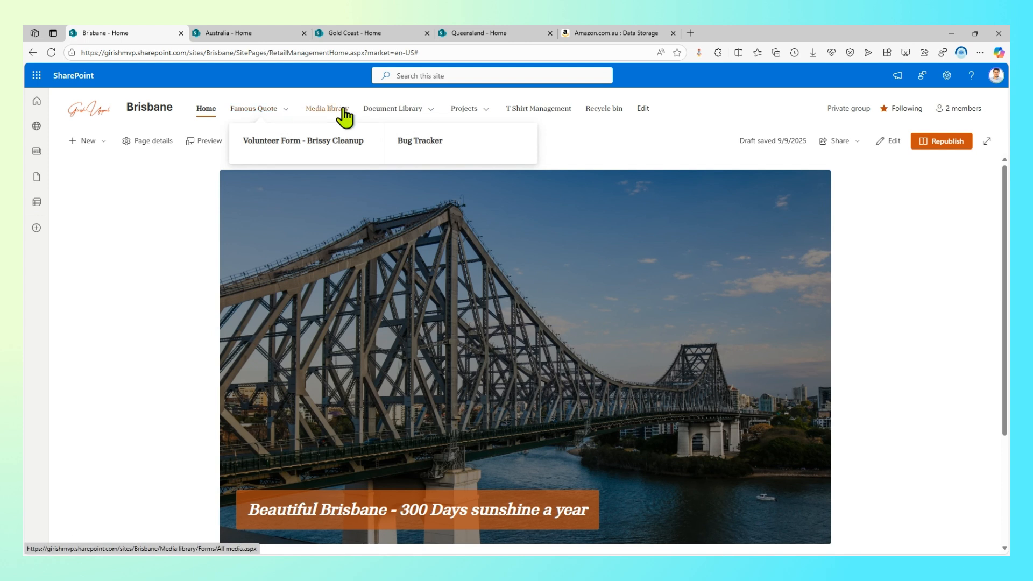